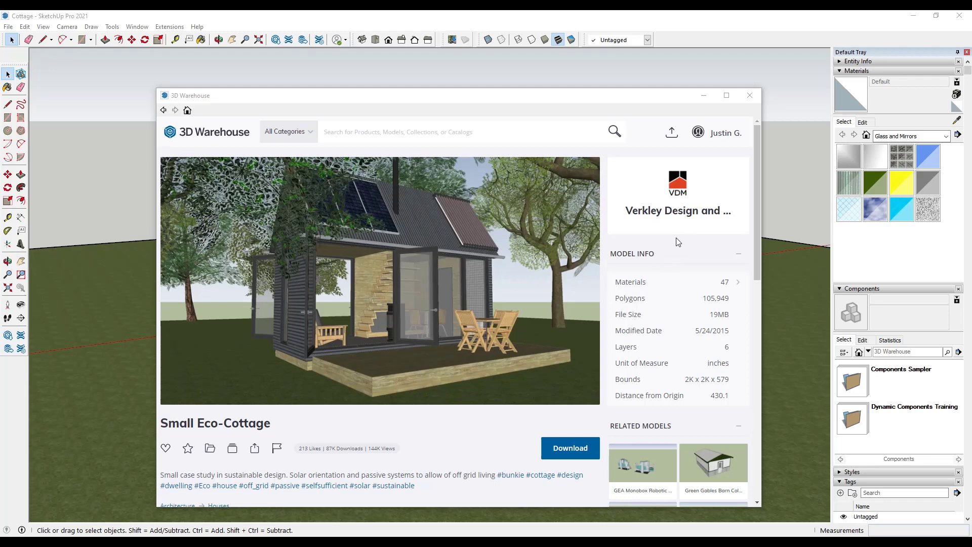
Step: Minimize the 3D Warehouse window and open the cottage's nested groups down to the level below the roof
click(704, 96)
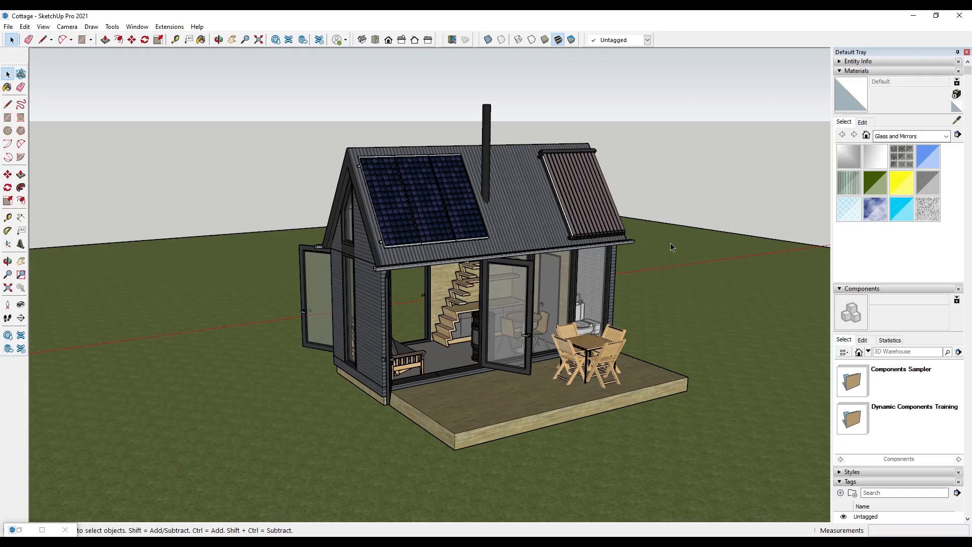
scroll(523, 276, down, 3)
click(523, 285)
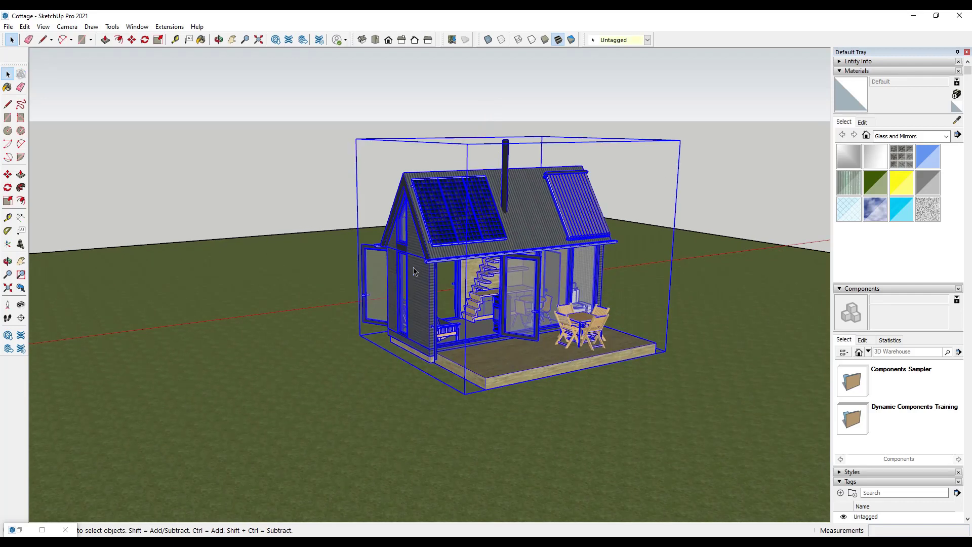
double_click(510, 304)
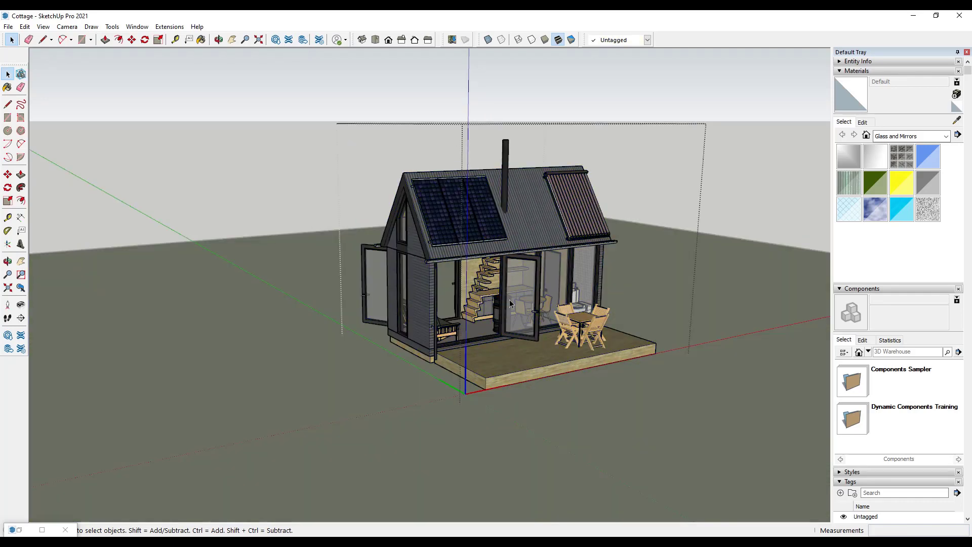
click(512, 303)
scroll(532, 309, up, 4)
double_click(533, 295)
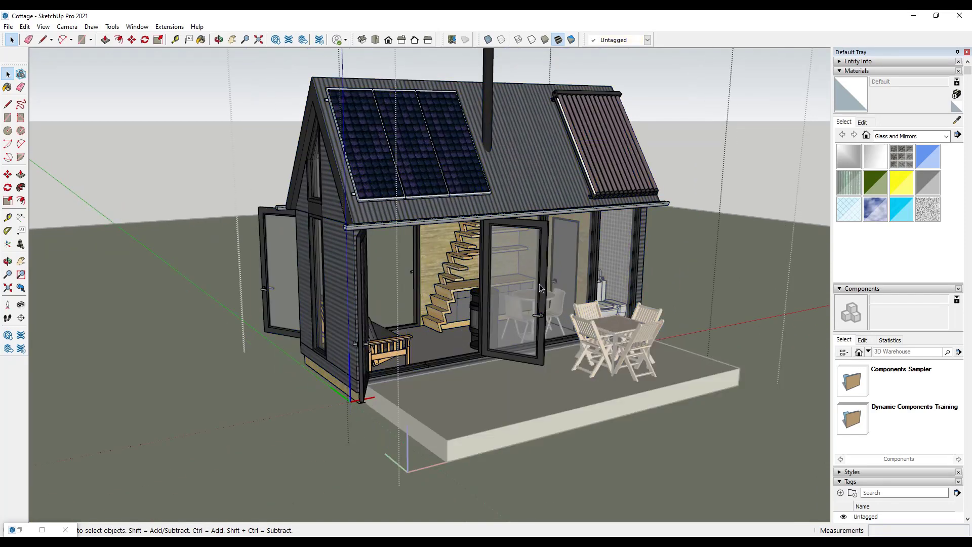
click(542, 298)
double_click(359, 321)
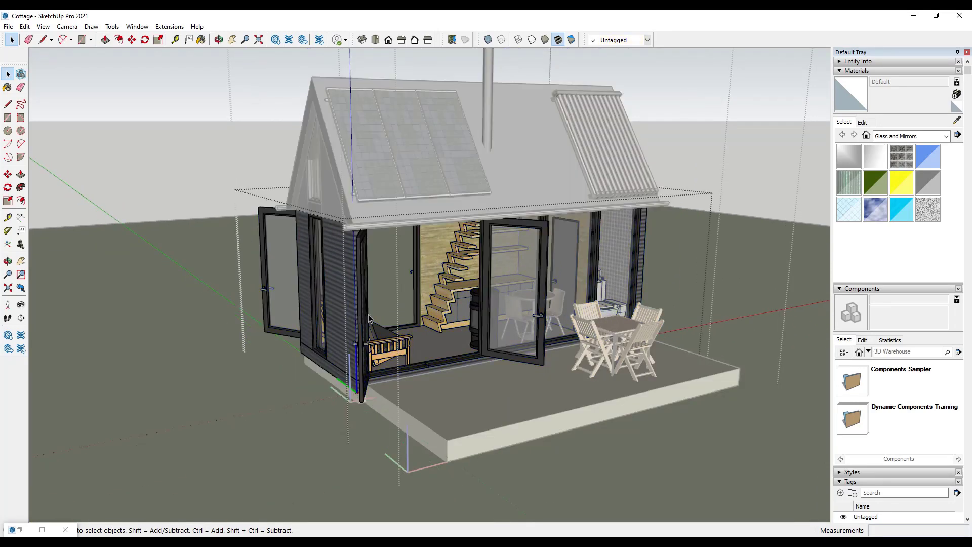
Step: Open the group containing the glass doors, select the Doors Open object to examine it, and clear the selection
scroll(516, 284, up, 2)
click(517, 282)
middle_drag(517, 283, 507, 296)
double_click(508, 296)
click(517, 290)
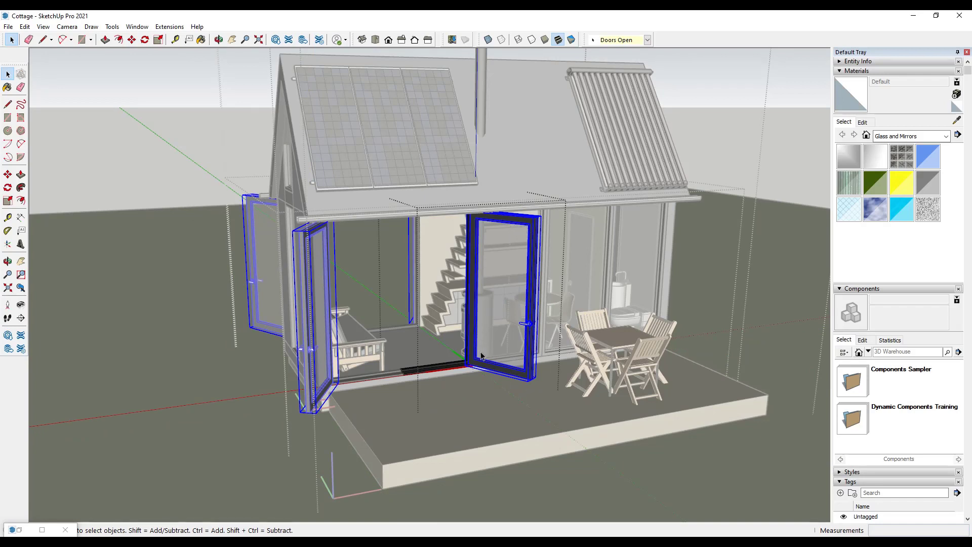
click(706, 274)
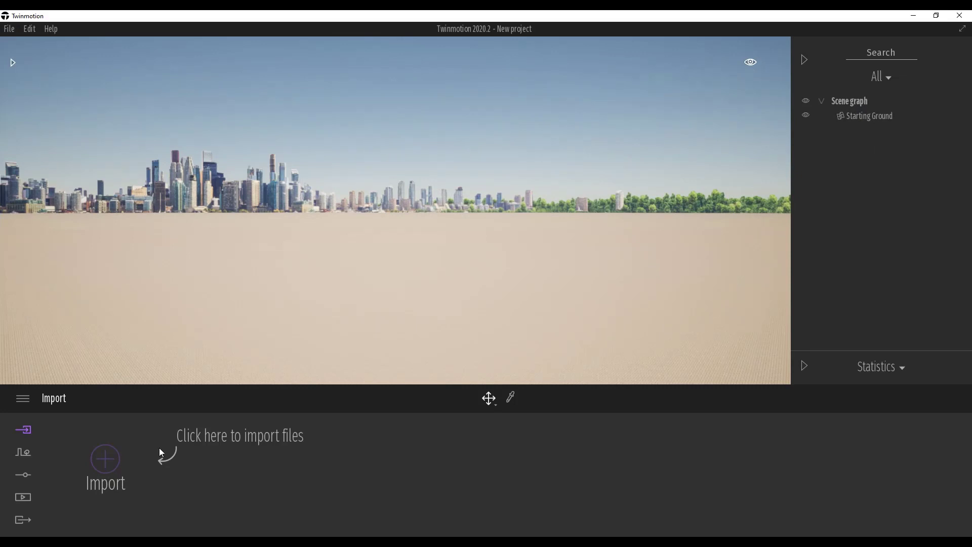
Step: Start a geometry import in Twinmotion and choose the Cottage SketchUp file
click(105, 461)
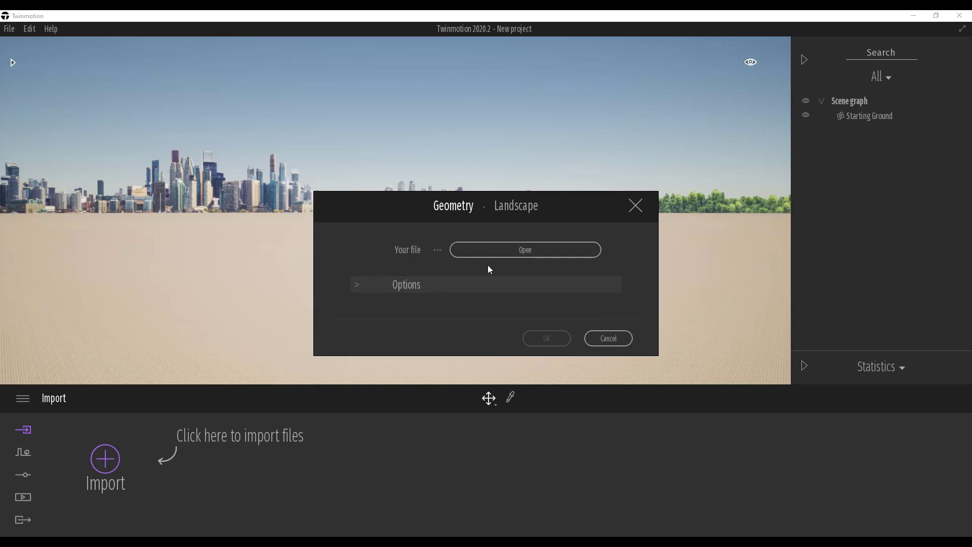
click(530, 251)
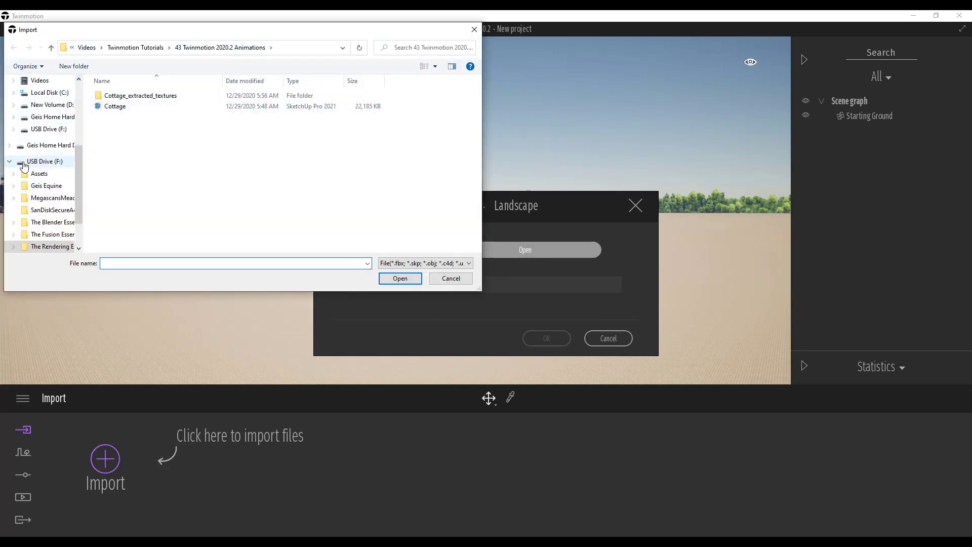
double_click(115, 106)
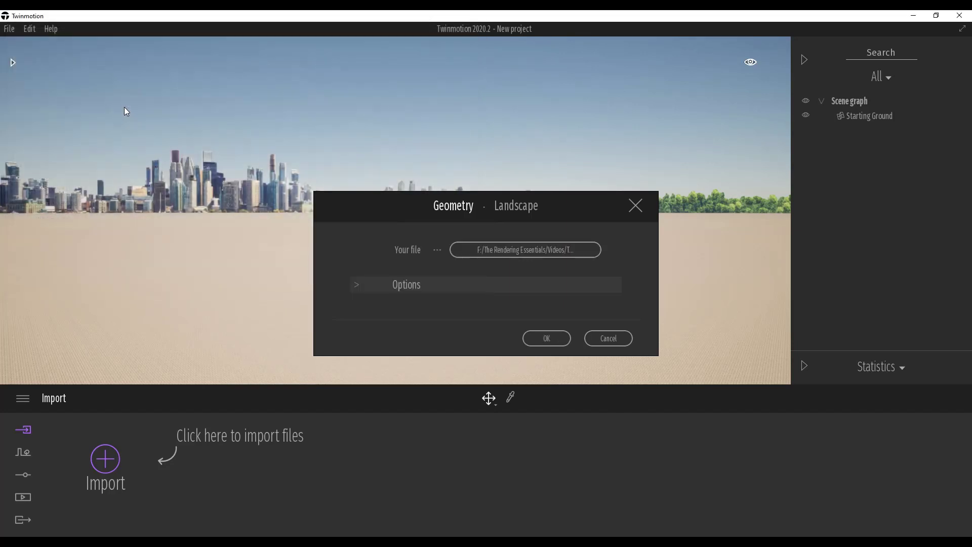
Step: Set the import's Collapse option to Keep hierarchy, enable Fix UVs/texture, and import the cottage
click(419, 285)
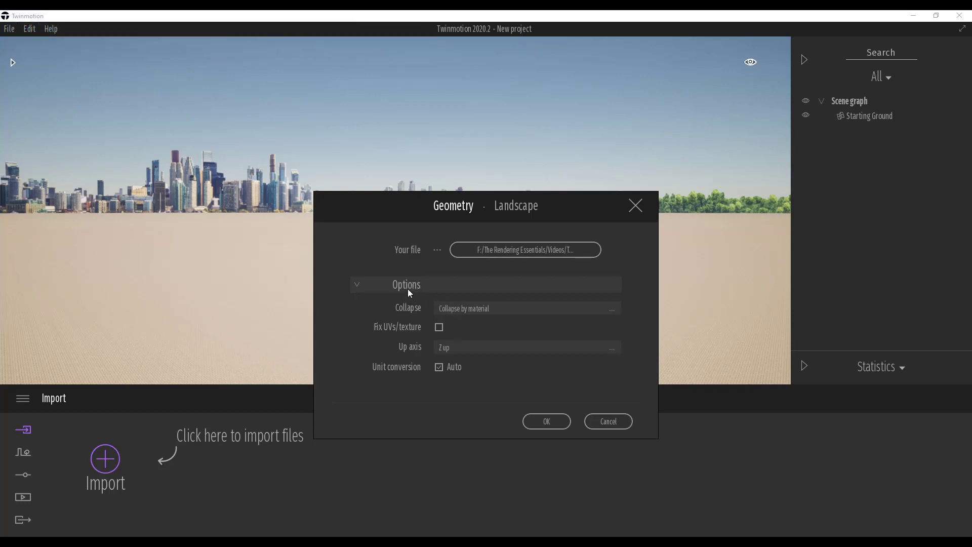
click(458, 309)
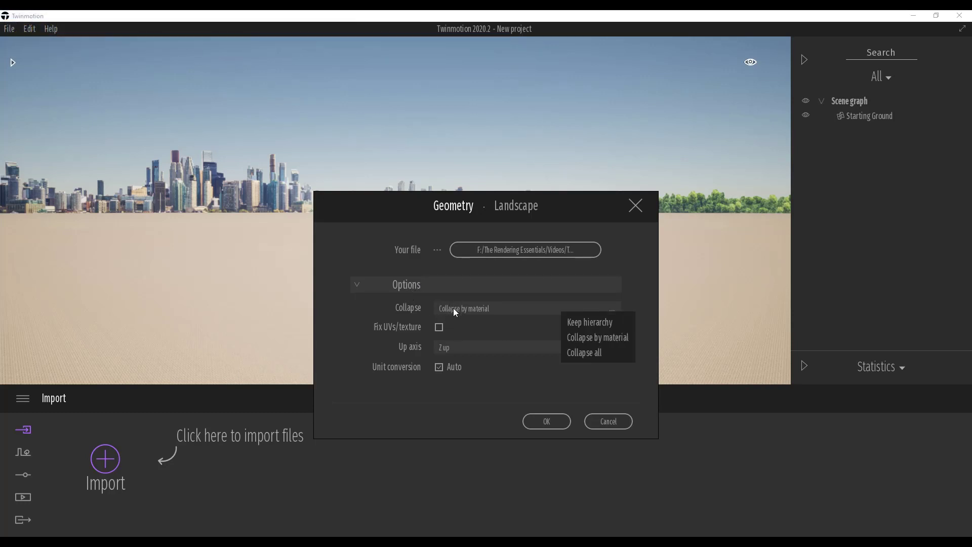
click(587, 323)
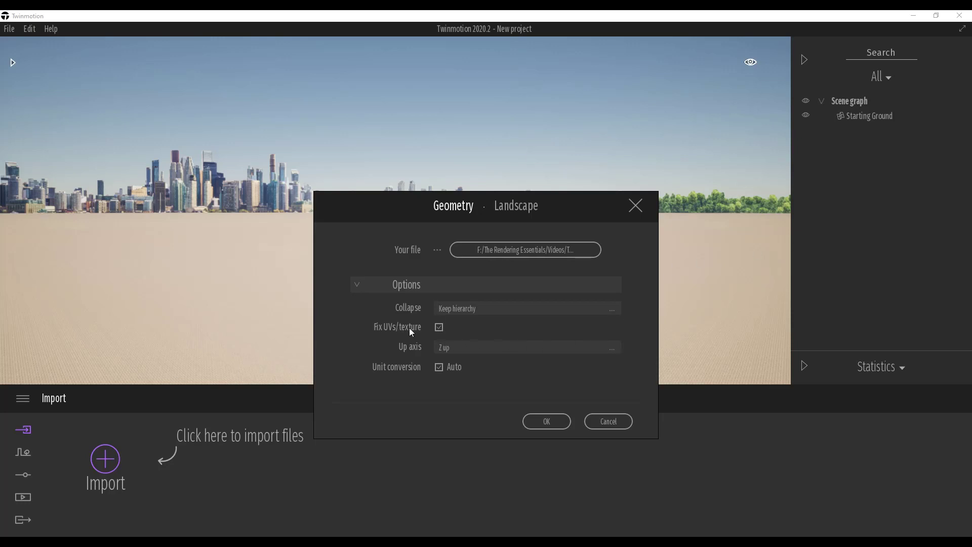
click(551, 422)
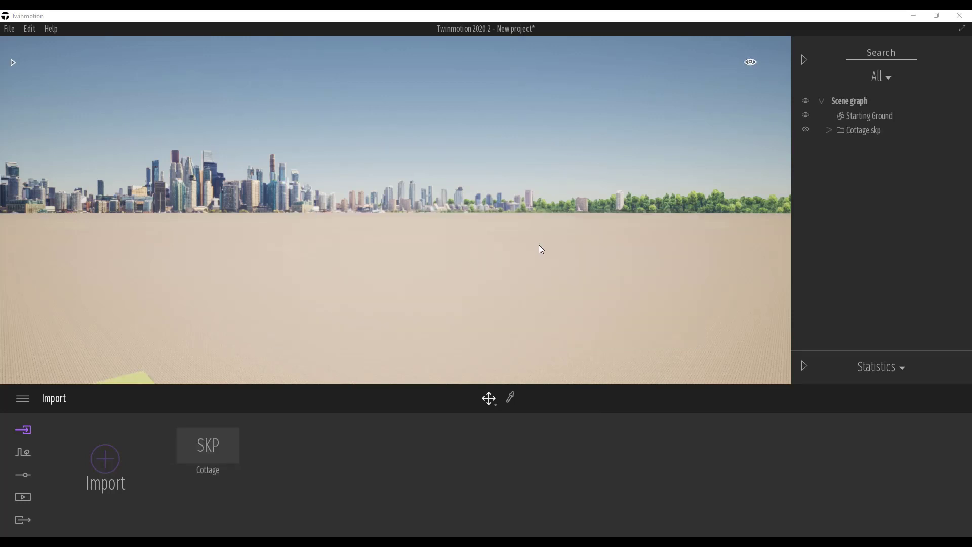
Step: Examine the imported cottage from several sides, selecting the middle glass door and its handle to check whether they are separate objects
right_drag(517, 272, 470, 287)
key(w)
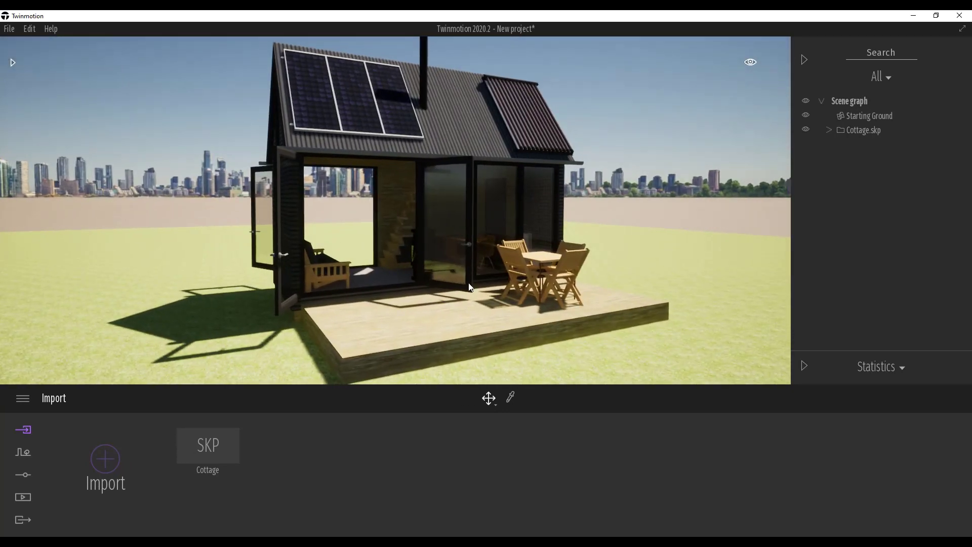
click(444, 283)
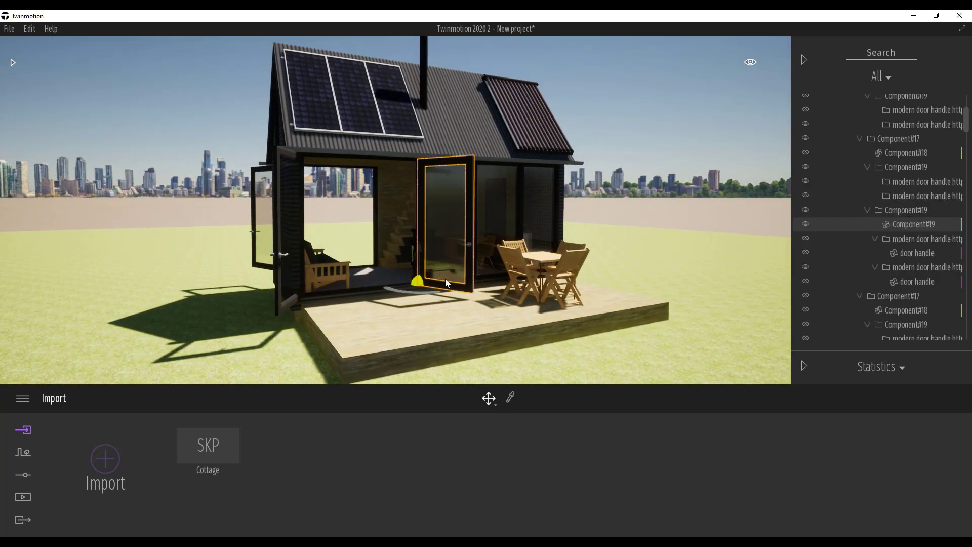
click(469, 244)
key(w)
right_drag(460, 274, 389, 287)
key(s)
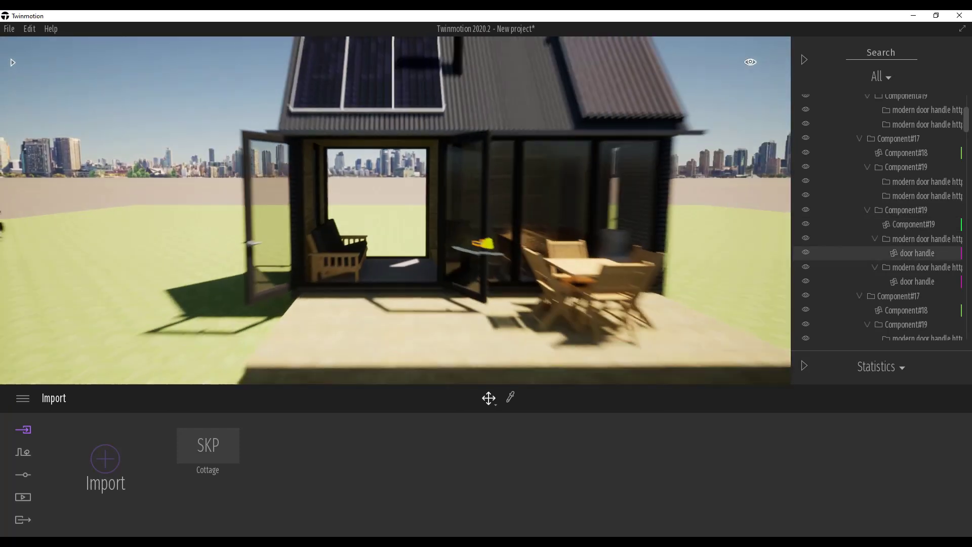
key(w)
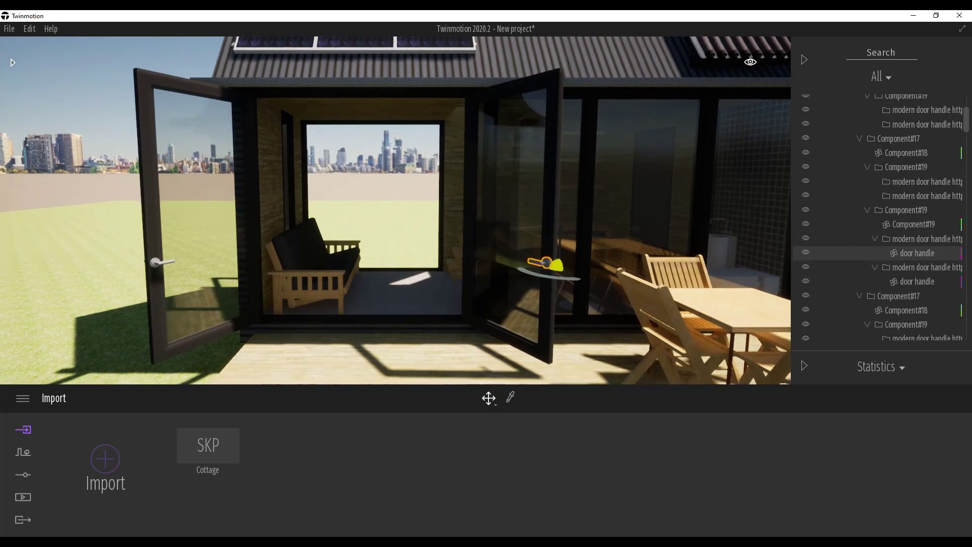
key(s)
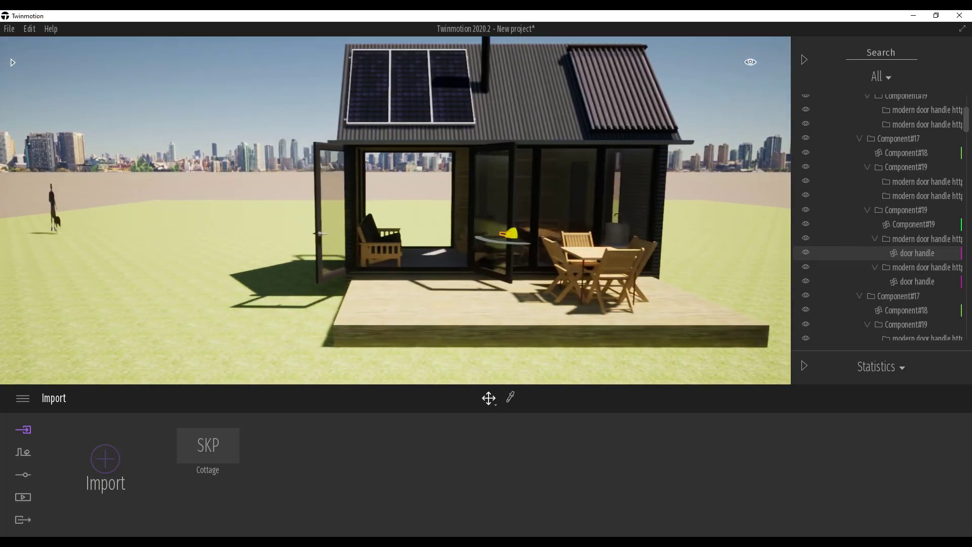
key(w)
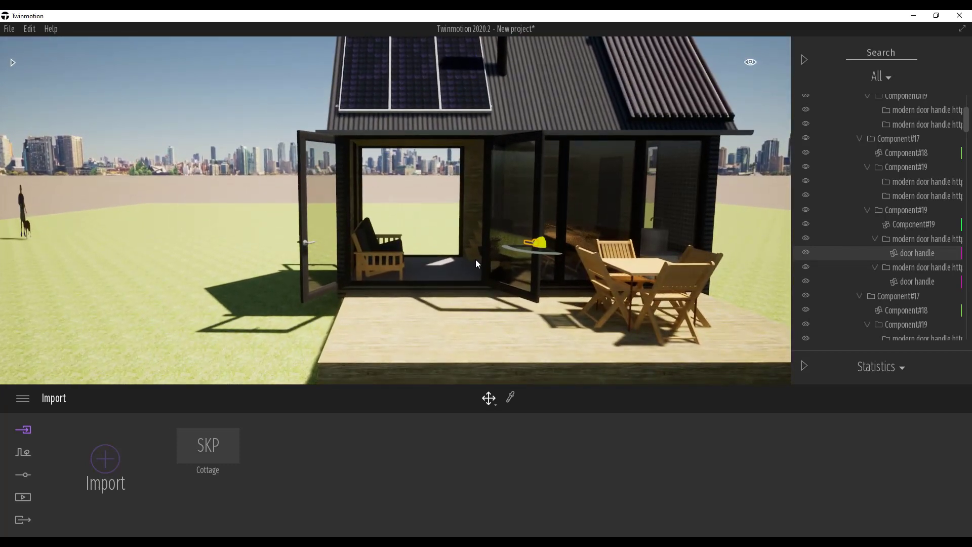
right_drag(475, 259, 367, 232)
key(a)
key(d)
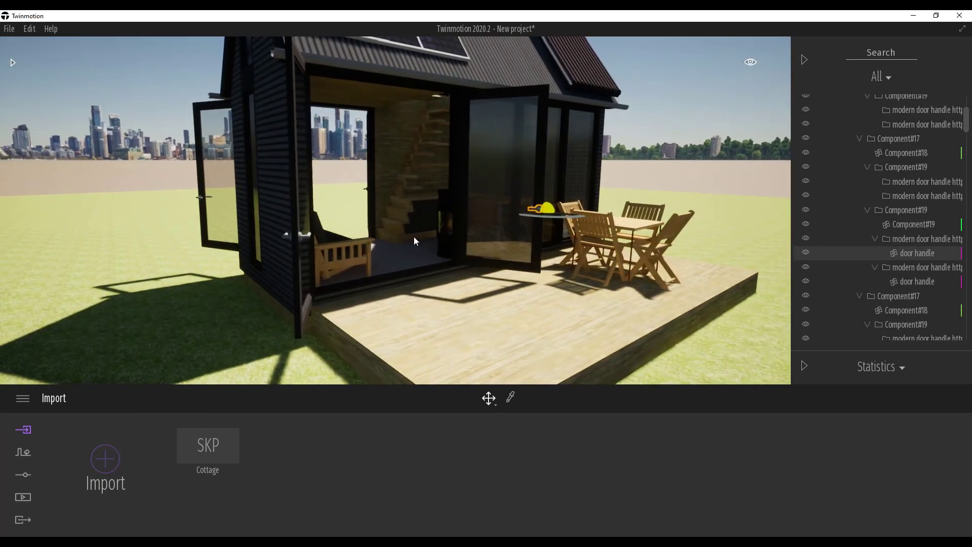
Step: Select the open glass door at the deck's corner and examine it from the front of the cottage
click(307, 306)
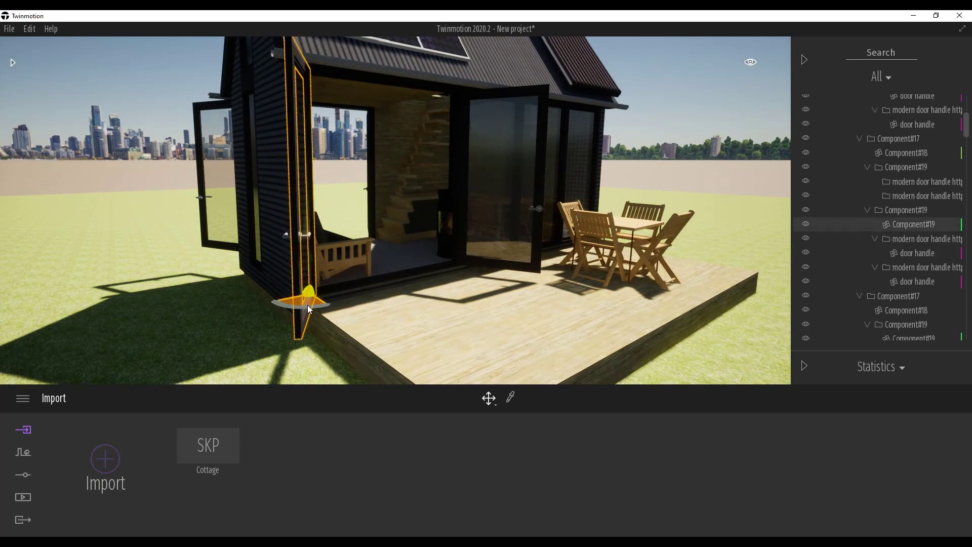
right_drag(308, 306, 248, 291)
key(w)
key(a)
key(d)
key(s)
key(a)
key(s)
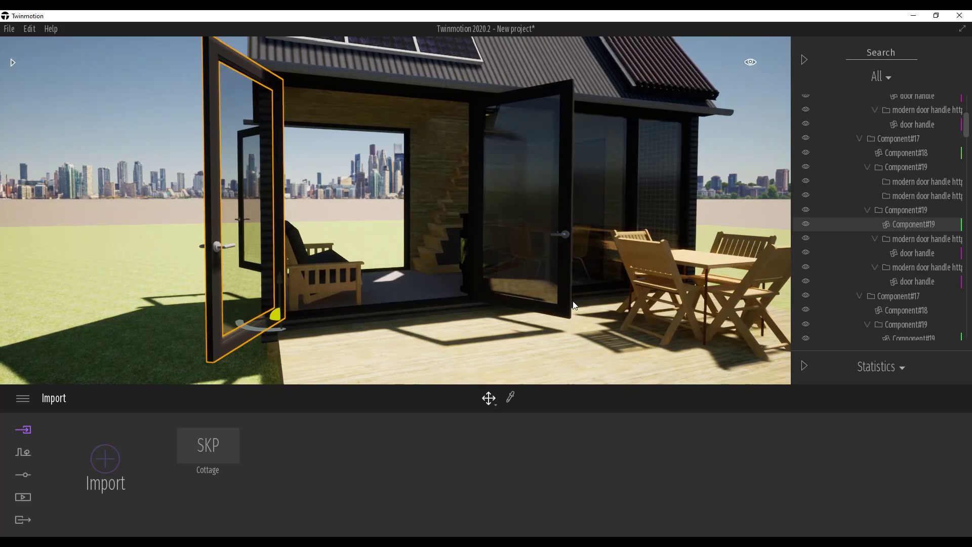
Step: Select the middle glass door panel together with its handles on both sides
click(564, 235)
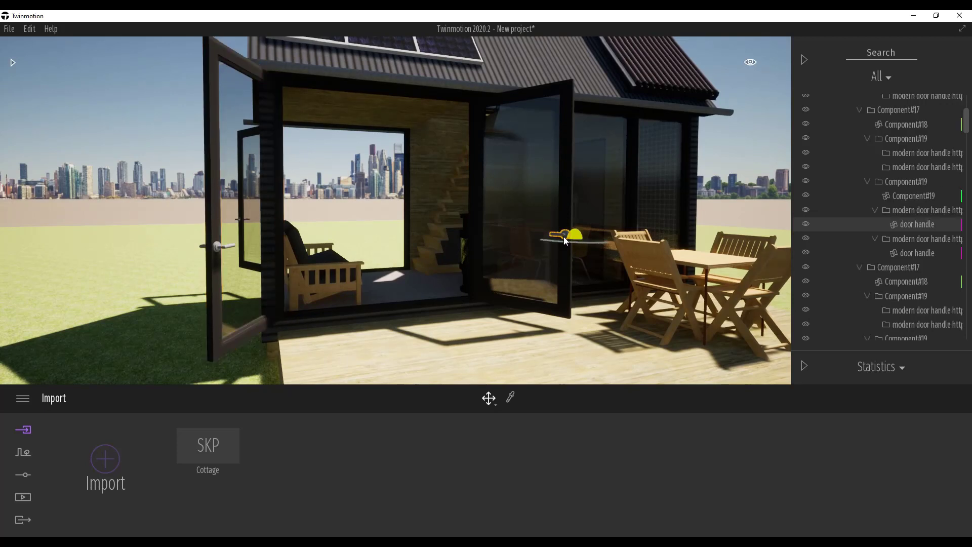
click(914, 183)
click(559, 314)
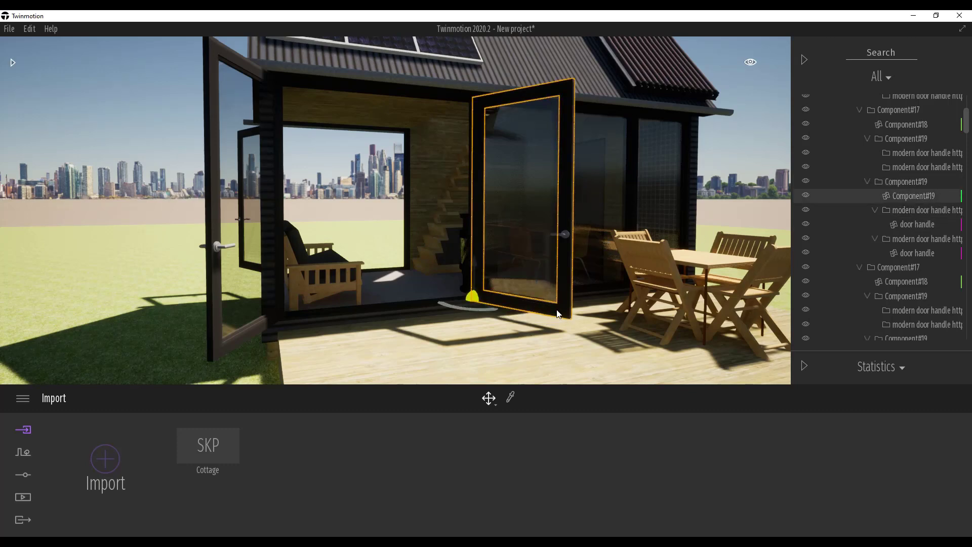
ctrl+click(564, 233)
middle_drag(598, 239, 635, 239)
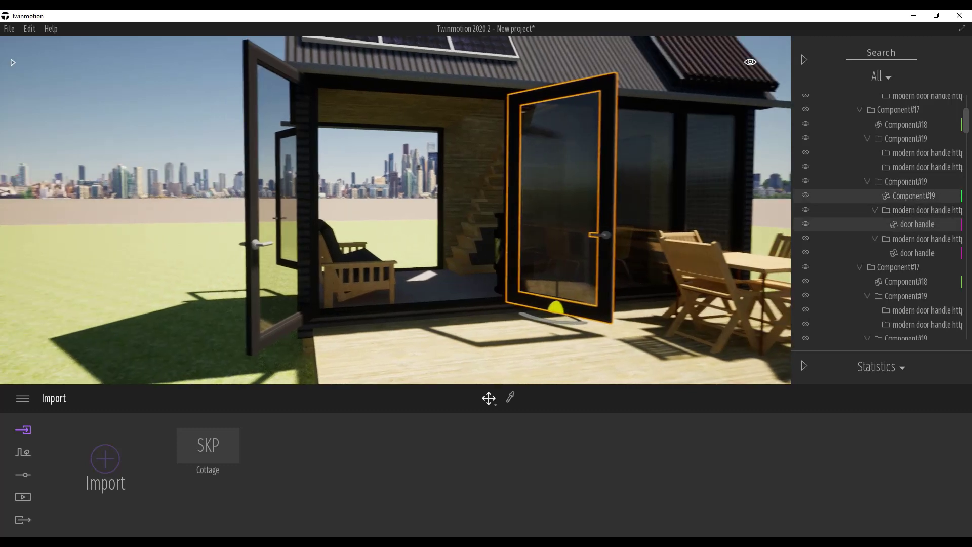
scroll(598, 239, up, 5)
key(s)
mouse_move(560, 232)
right_down()
mouse_move(583, 253)
mouse_move(559, 232)
right_up()
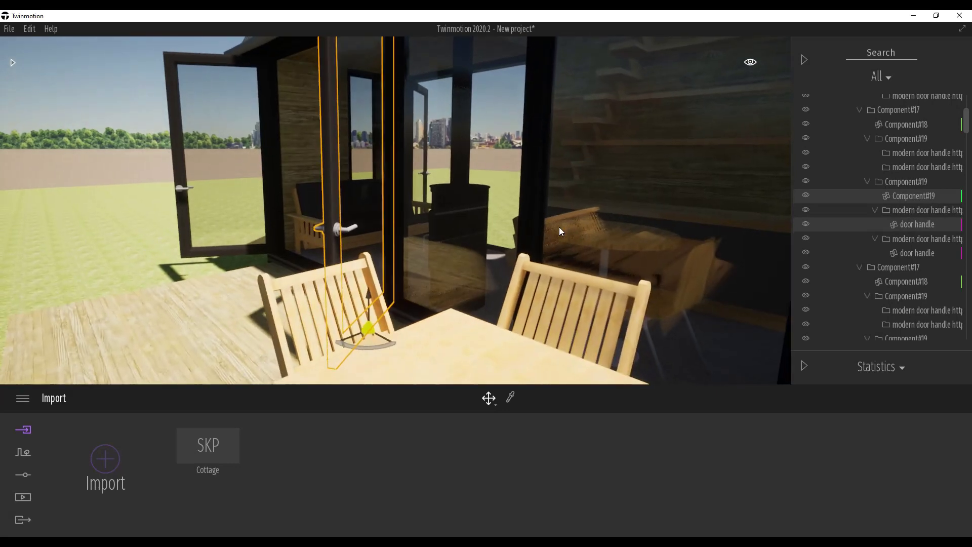
ctrl+click(345, 233)
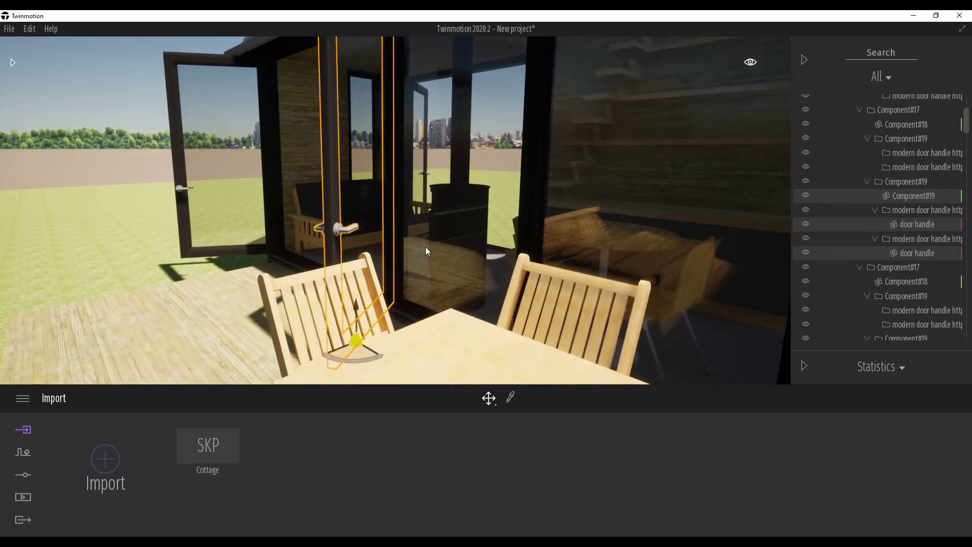
Step: Rotate the selected door and its handles to swing them closed into the doorway
key(a)
right_drag(425, 247, 583, 242)
key(w)
right_drag(426, 305, 427, 317)
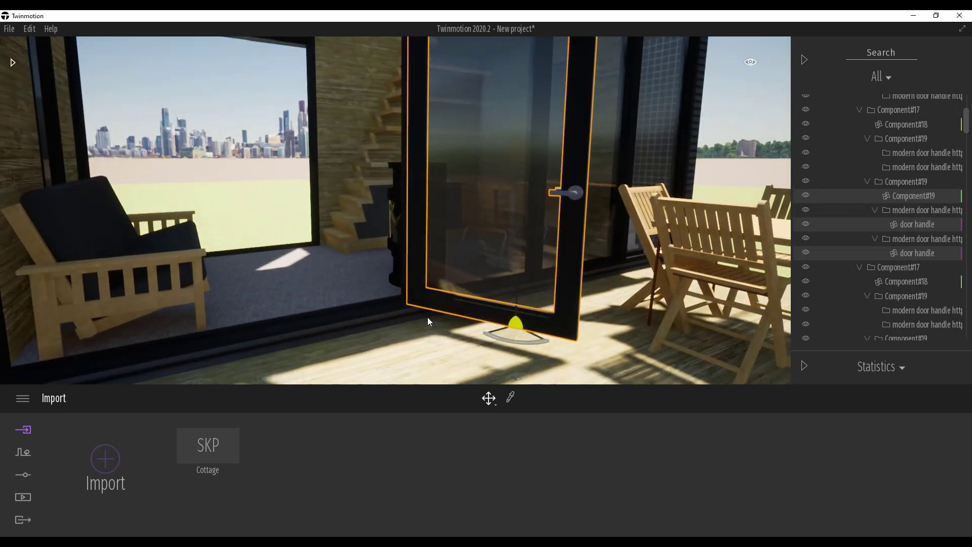
drag(524, 344, 293, 333)
Step: Fine-tune the rotation of the closed door and its handles to line them up with the bottom track
key(d)
right_drag(348, 316, 289, 347)
key(w)
key(a)
key(d)
scroll(491, 240, down, 3)
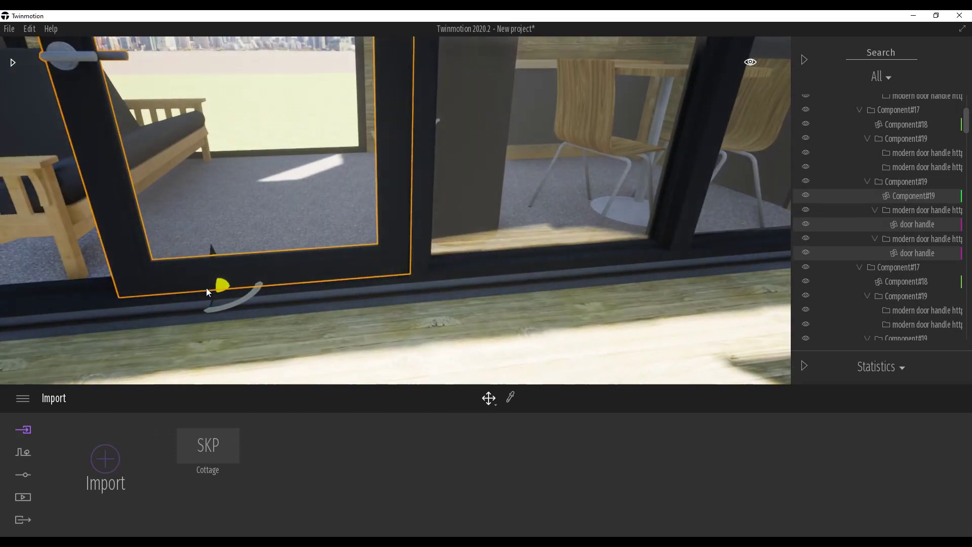
click(213, 303)
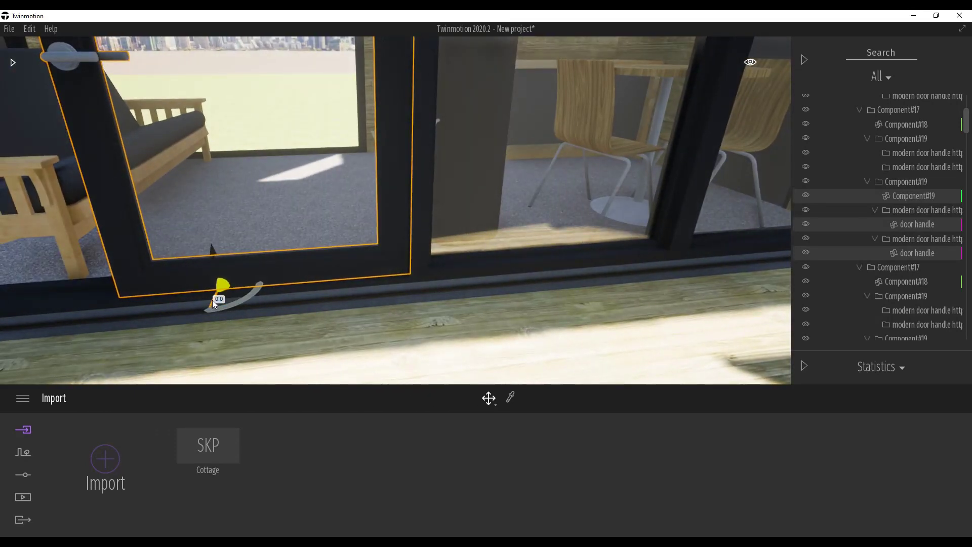
drag(213, 300, 213, 303)
Step: Nudge the door's rotation once more and check its alignment against the adjoining frame up close and from the deck
key(w)
mouse_move(419, 267)
right_down()
mouse_move(419, 276)
mouse_move(445, 272)
mouse_move(431, 262)
right_up()
key(s)
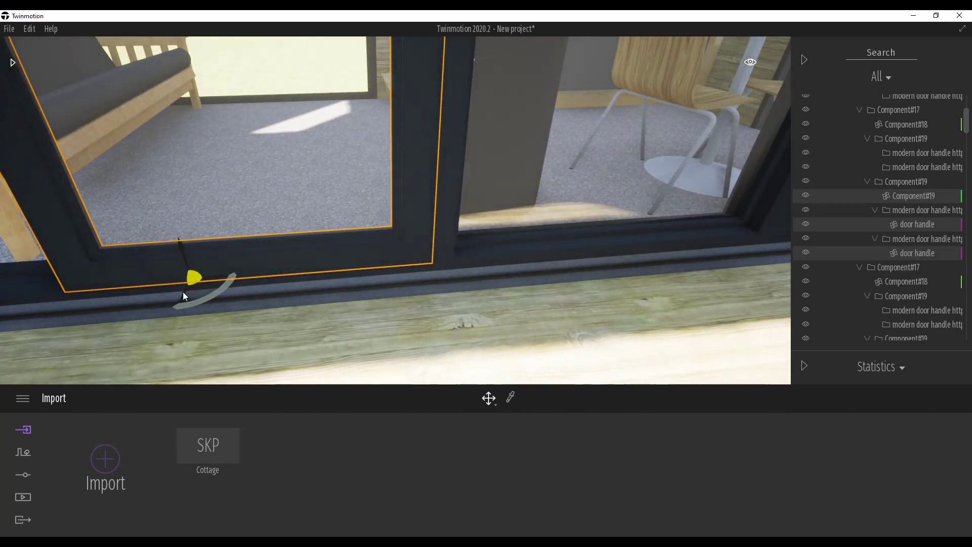
drag(186, 296, 186, 295)
key(w)
right_drag(390, 268, 436, 284)
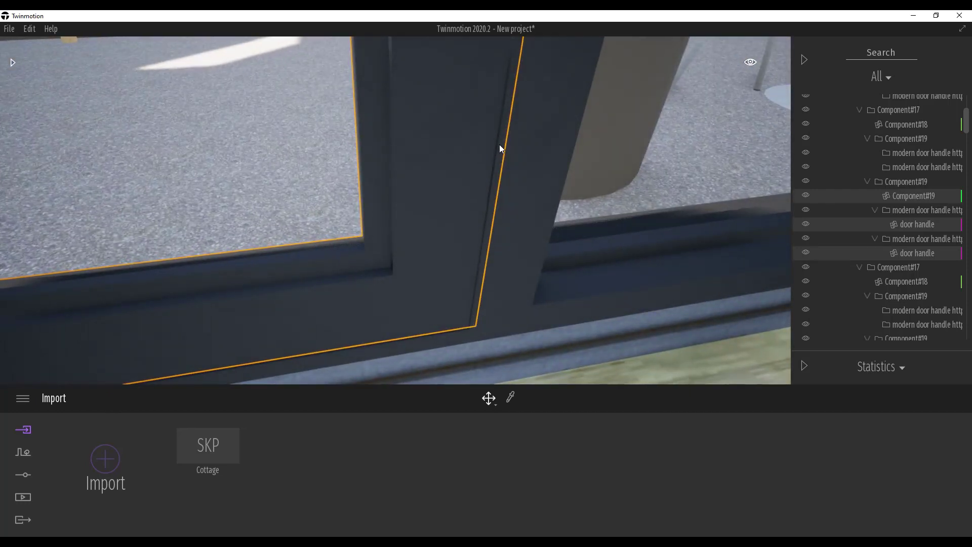
right_drag(500, 144, 490, 122)
key(s)
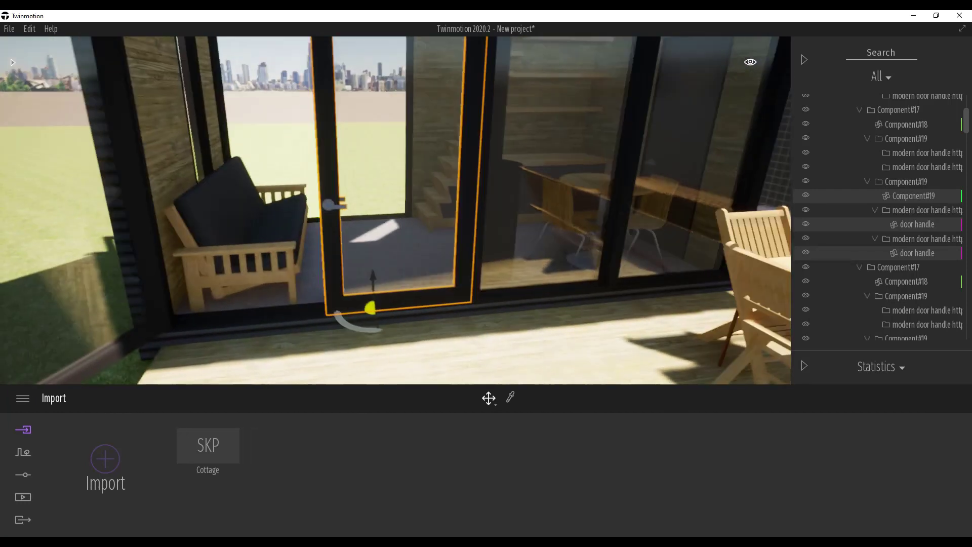
right_drag(491, 266, 489, 254)
key(s)
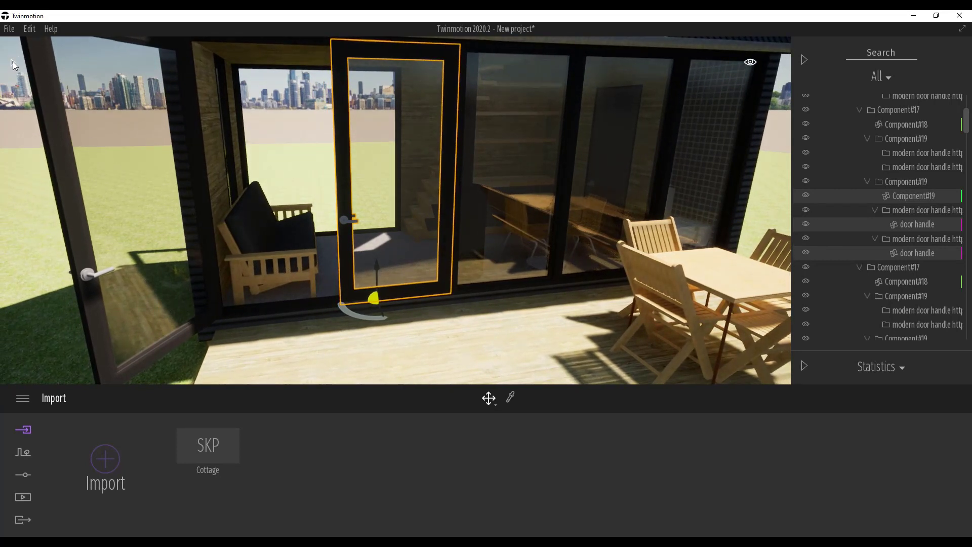
Step: Browse the library to the Rotators collection in the Animators category of Tools
click(13, 62)
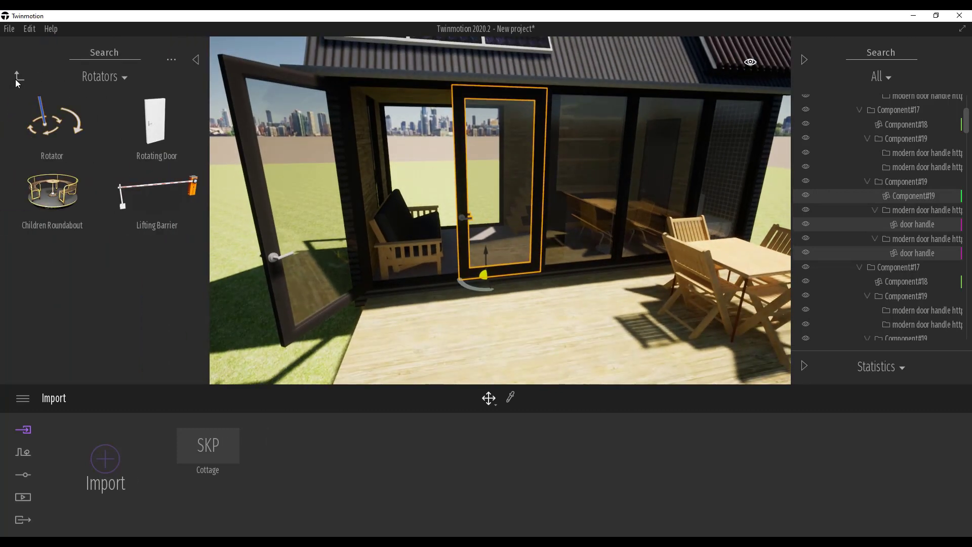
click(16, 77)
click(15, 78)
click(16, 77)
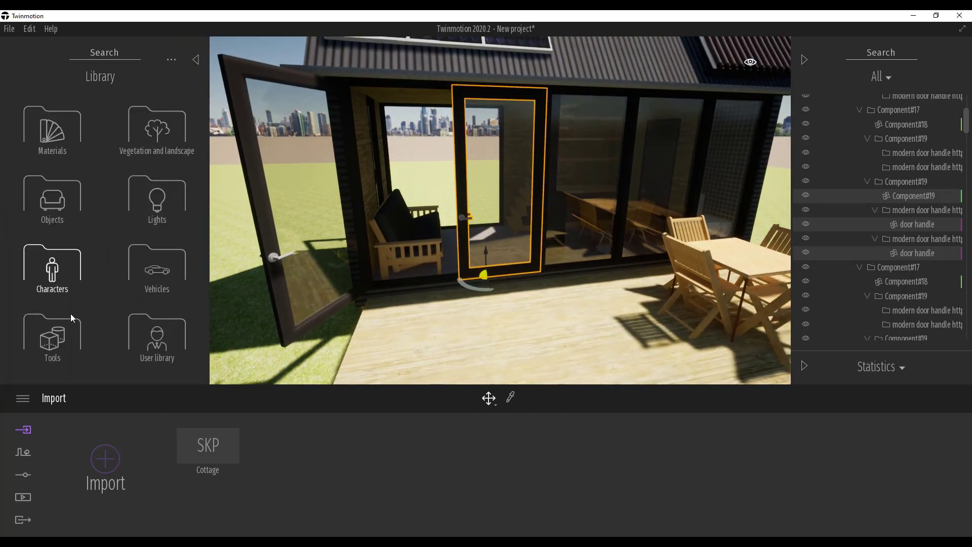
click(60, 340)
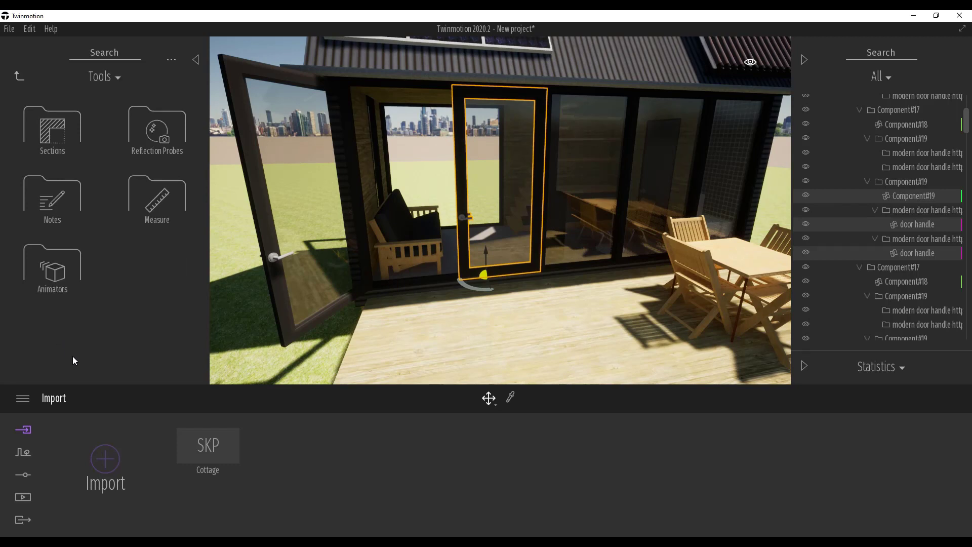
click(60, 277)
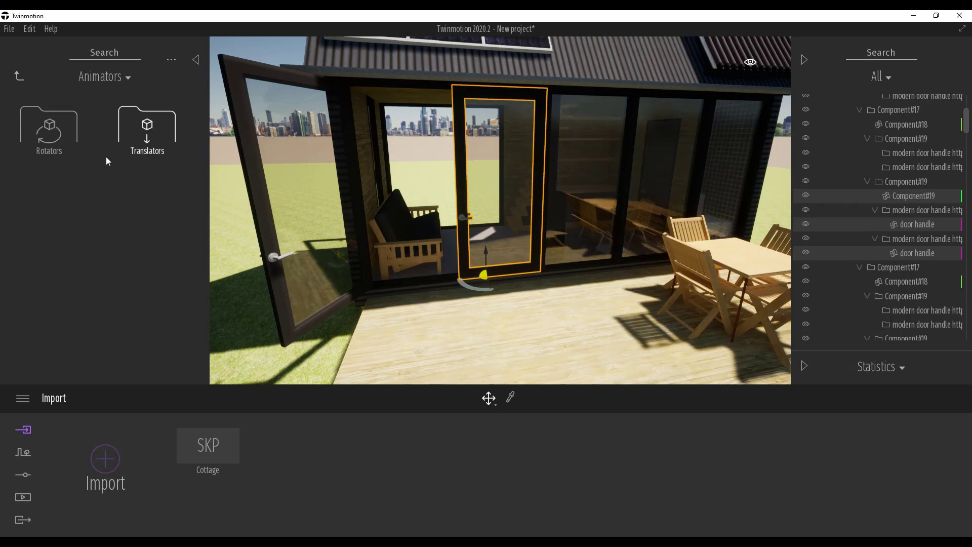
click(55, 133)
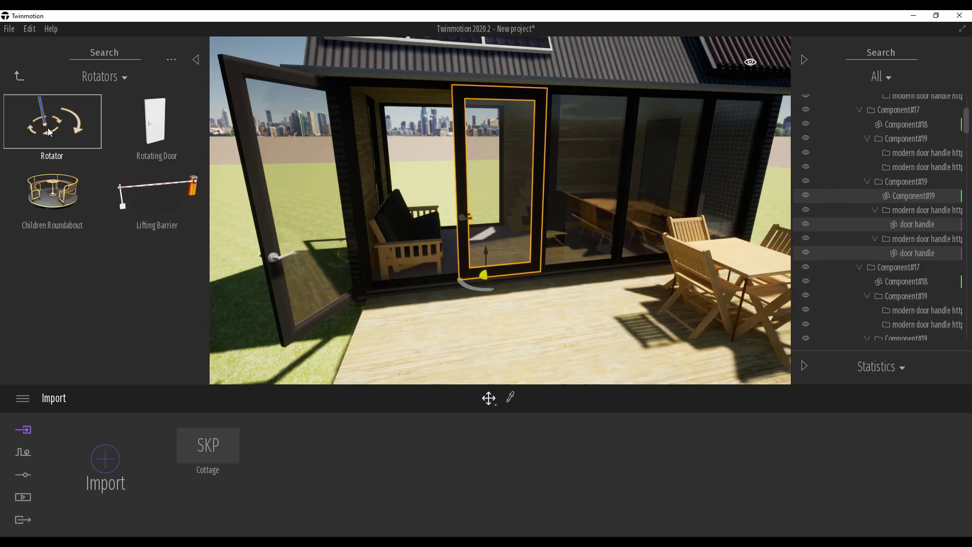
Step: Place a Rotator at the closed glass door's bottom hinge corner, beside the adjoining fixed frame
drag(48, 127, 393, 223)
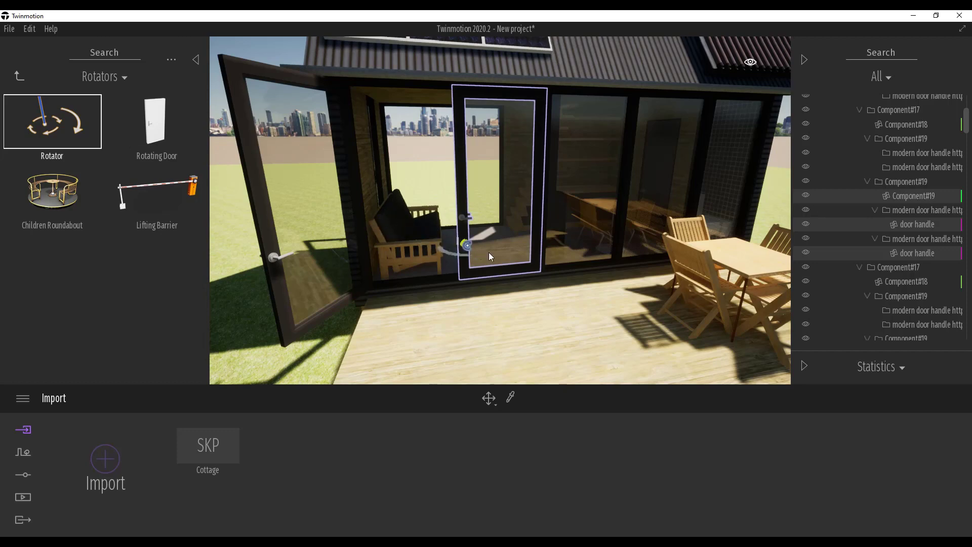
scroll(559, 296, up, 5)
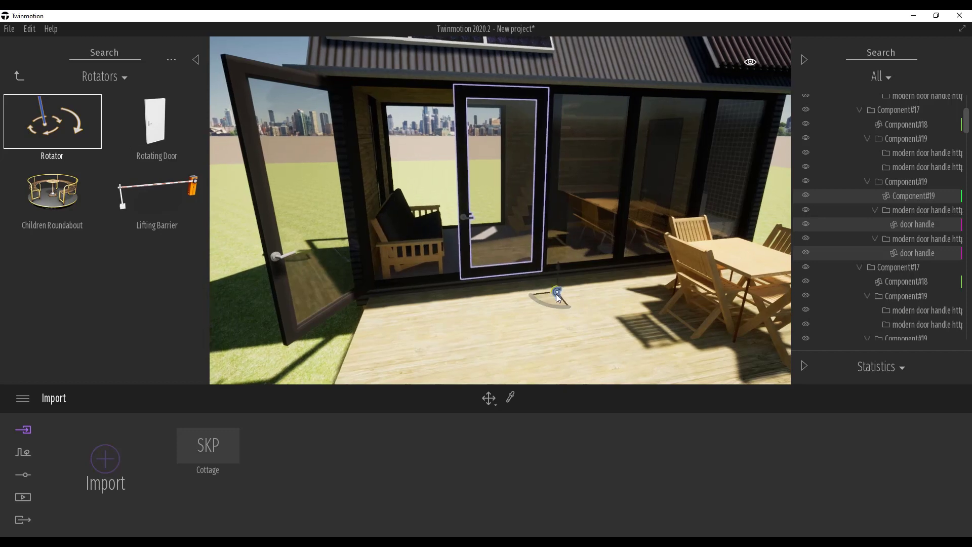
scroll(558, 293, up, 5)
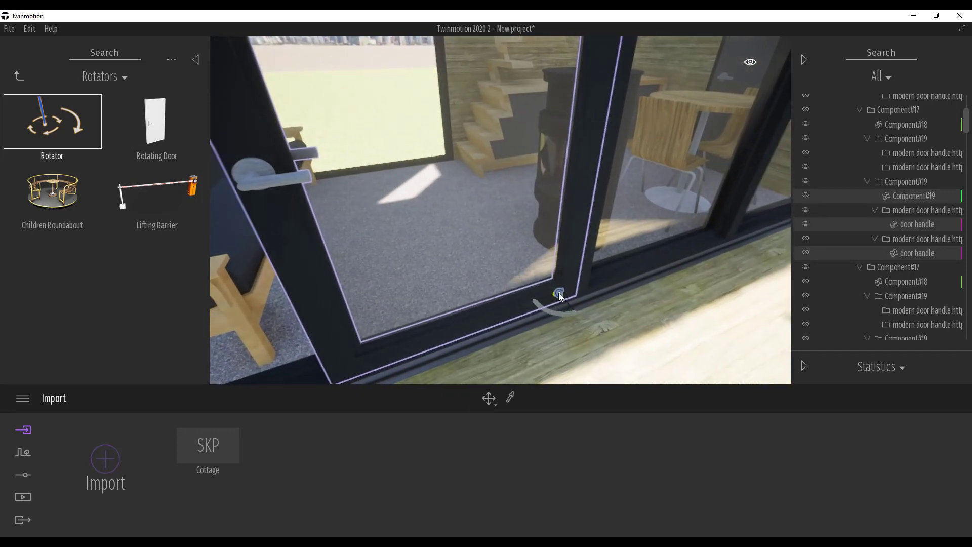
scroll(558, 293, down, 5)
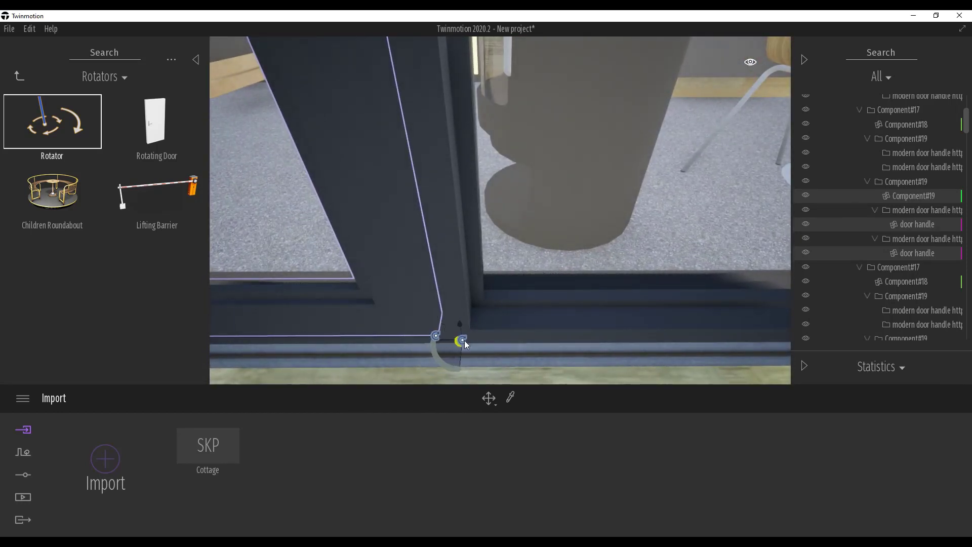
click(462, 340)
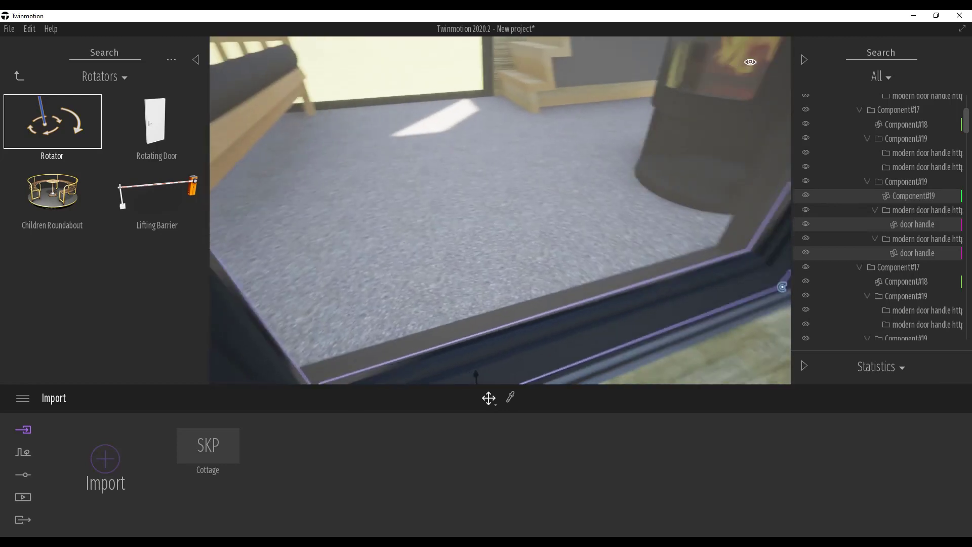
click(496, 300)
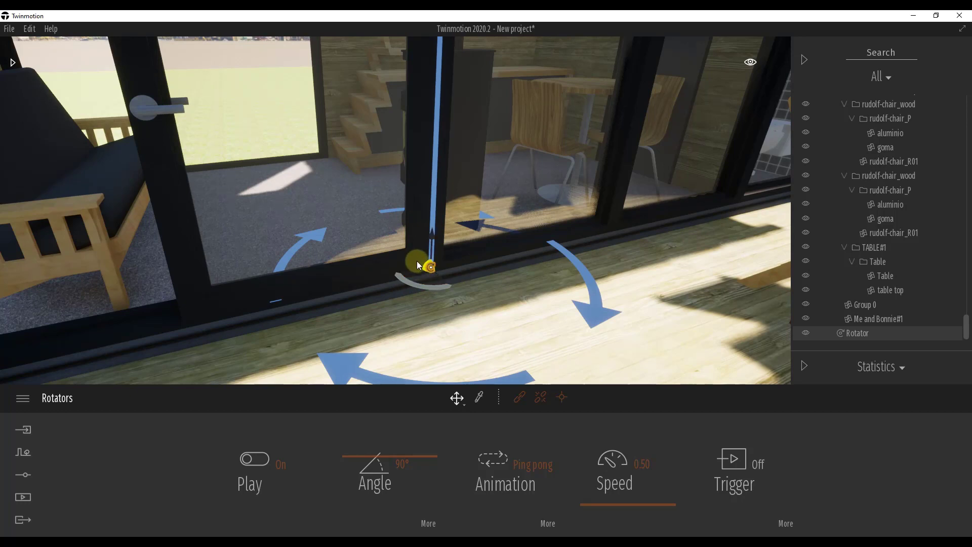
Step: Link the closed glass door panel to the rotator
click(522, 399)
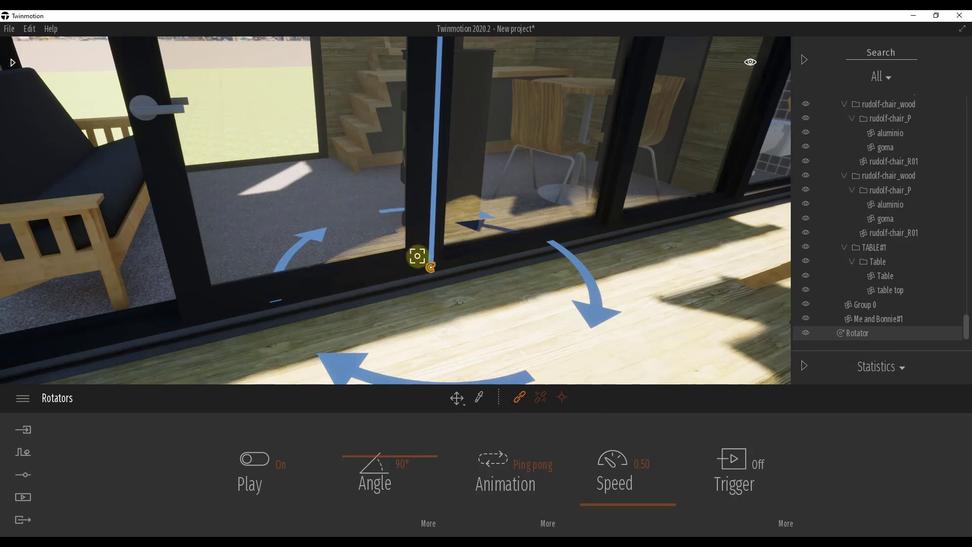
click(417, 256)
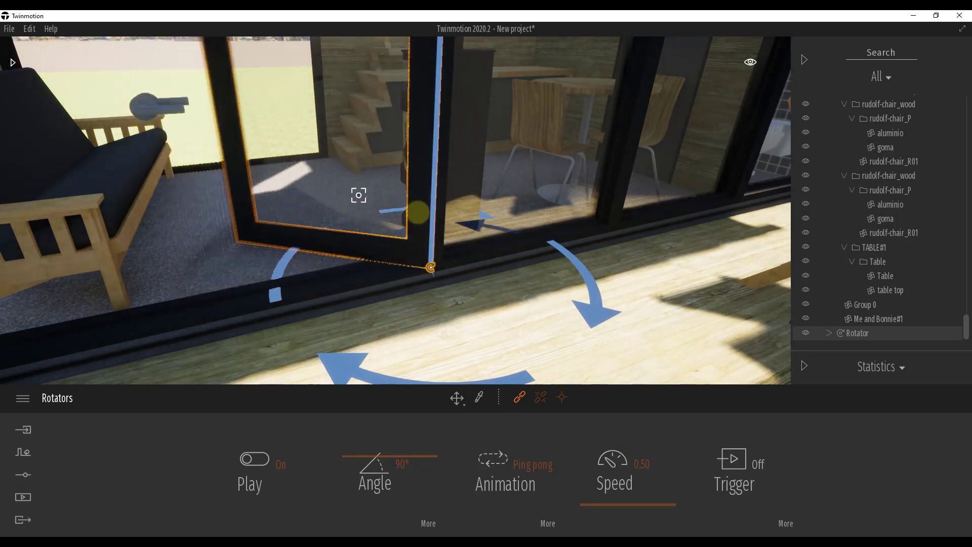
right_drag(443, 285, 445, 291)
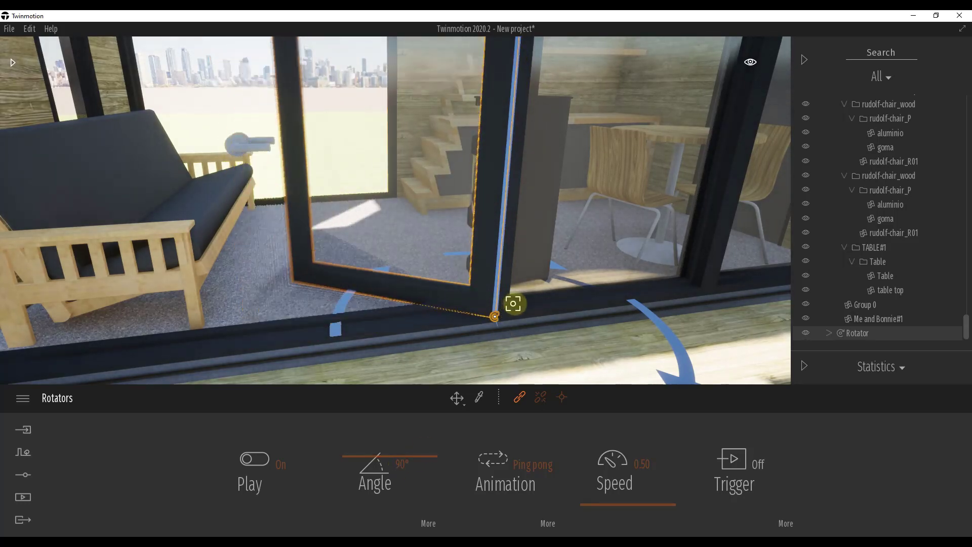
Step: Set the rotator's angle to -90° so the door swings outward over the deck
scroll(514, 302, down, 5)
scroll(516, 300, up, 5)
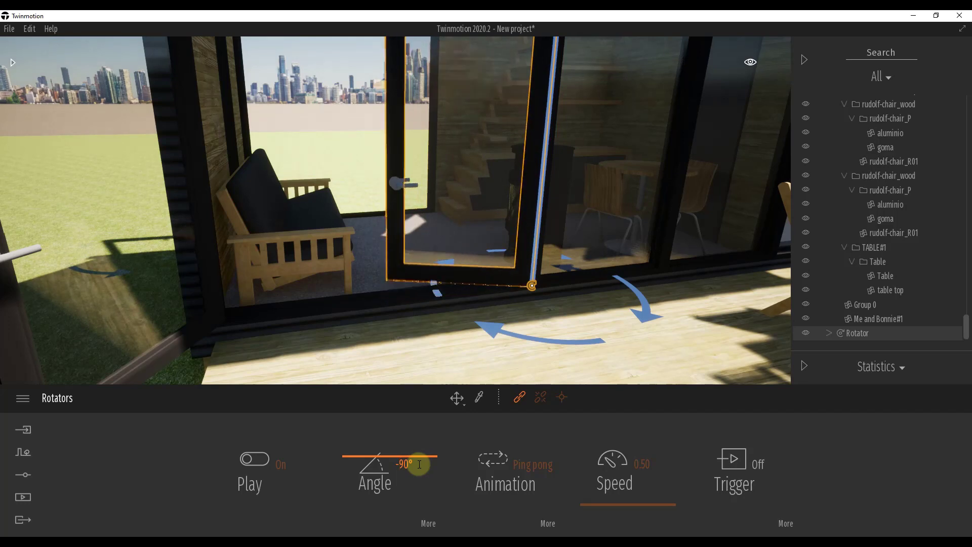
click(413, 266)
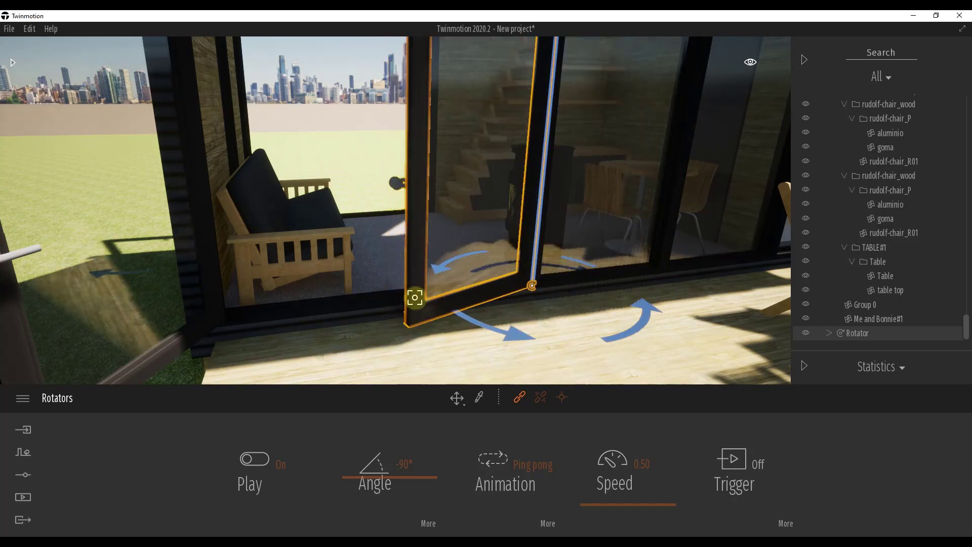
scroll(439, 303, down, 4)
scroll(439, 303, up, 3)
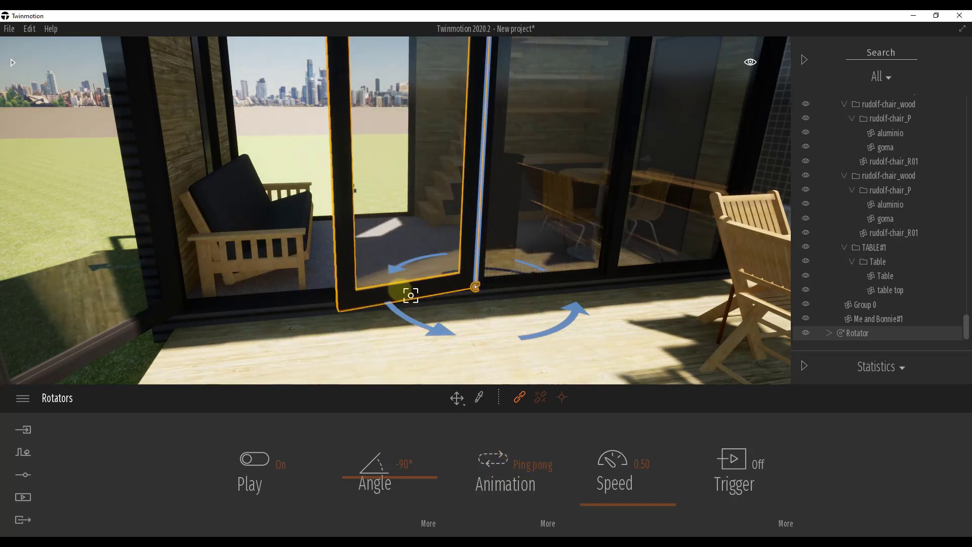
Step: Try the Loop animation mode on the rotator and settle on Once
click(495, 460)
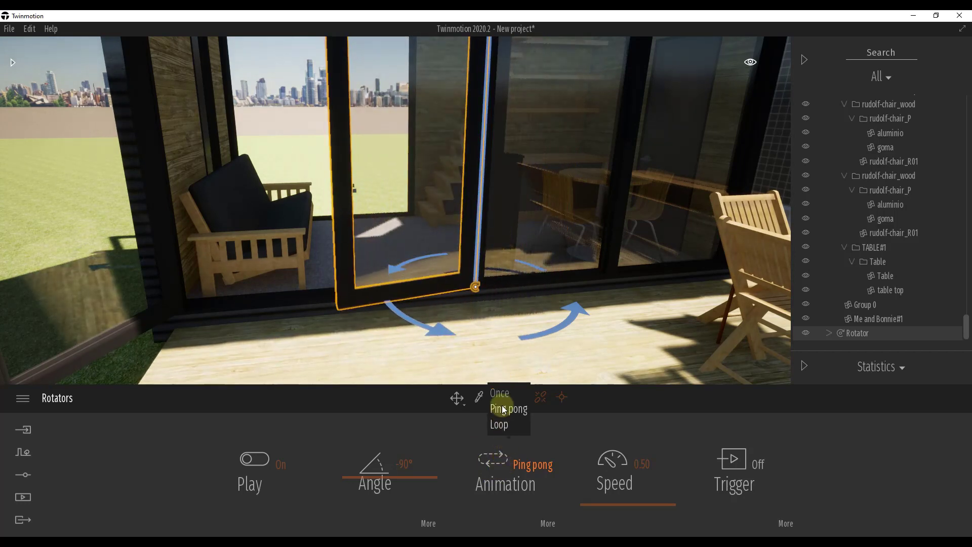
click(502, 427)
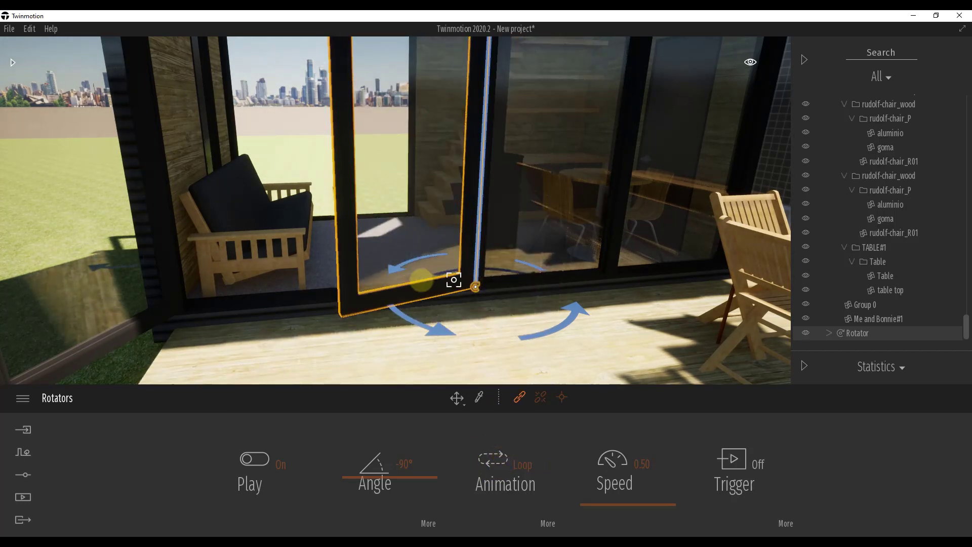
click(514, 425)
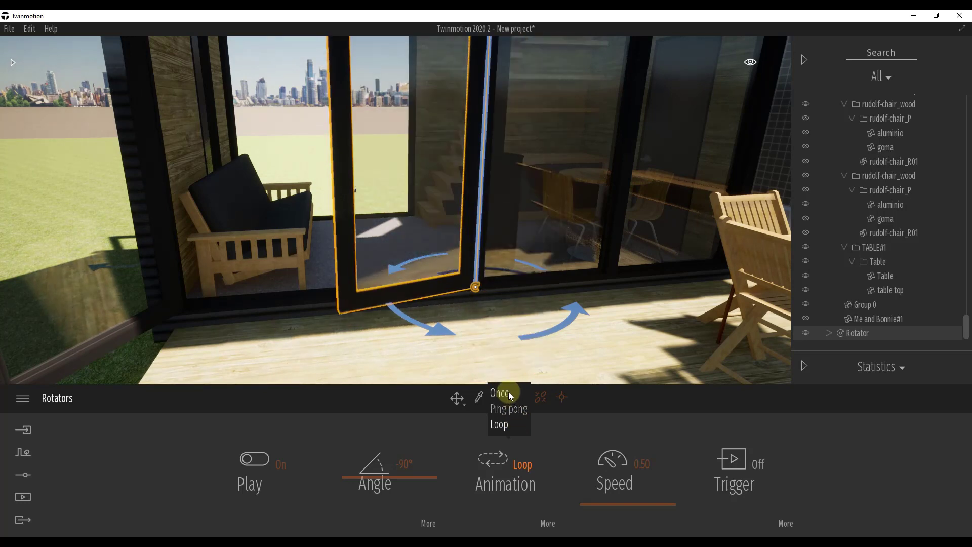
click(509, 391)
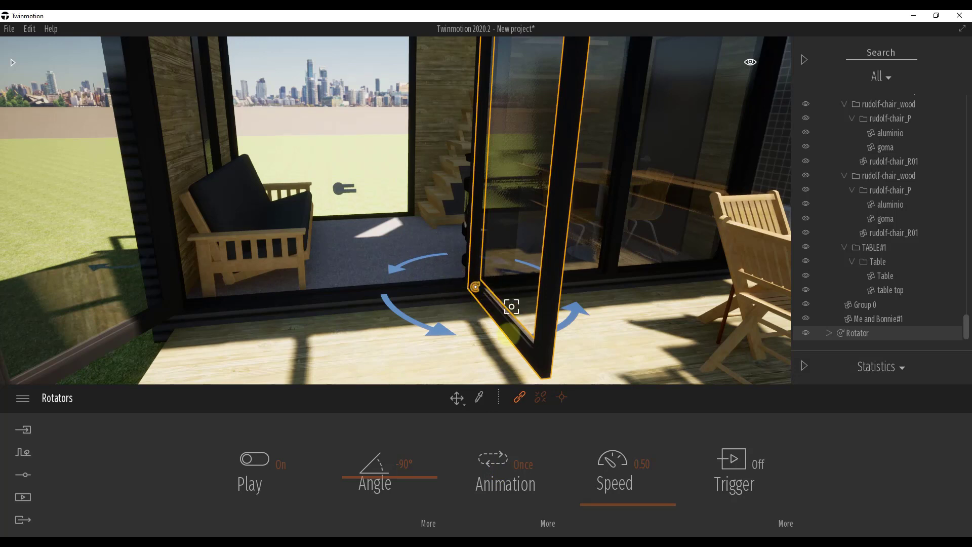
Step: Review the rotator's Delay and Axis settings
click(547, 521)
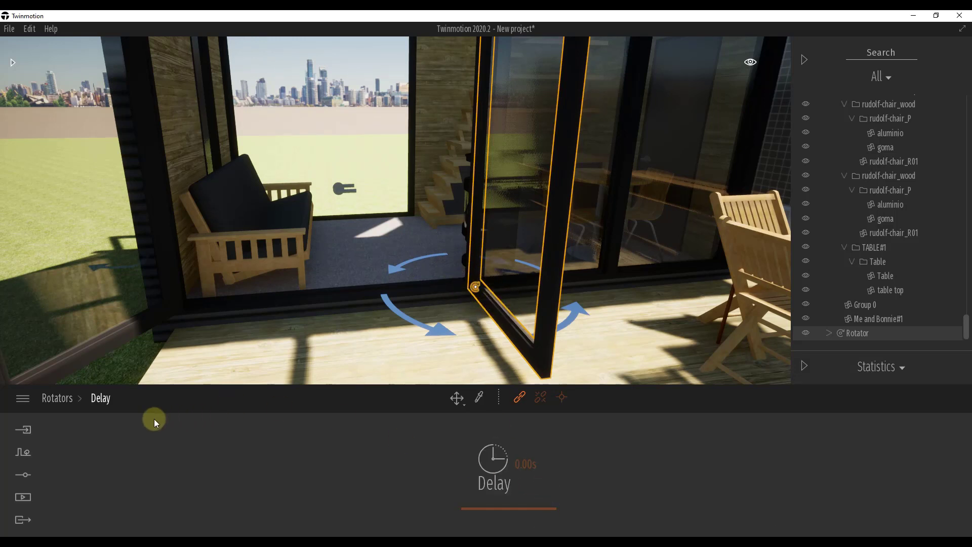
click(55, 403)
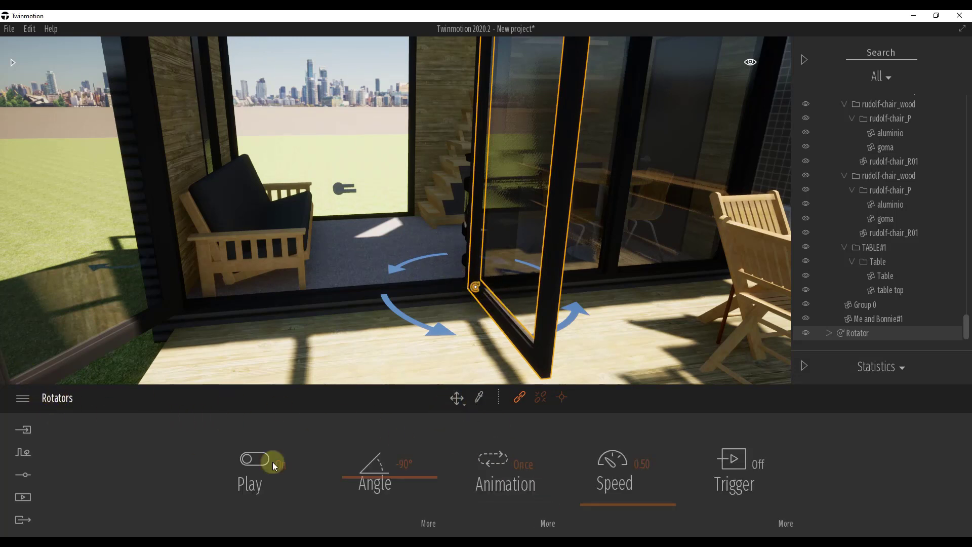
click(434, 526)
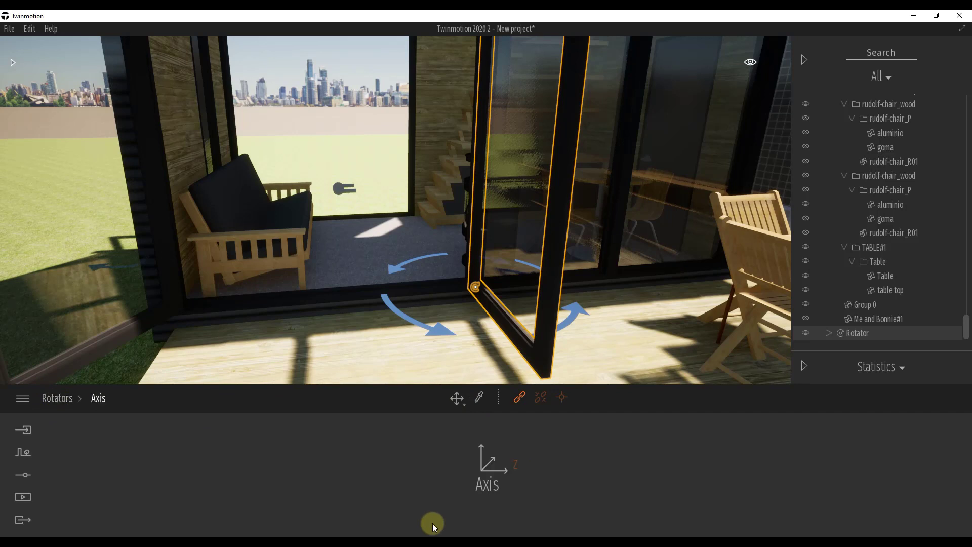
click(62, 403)
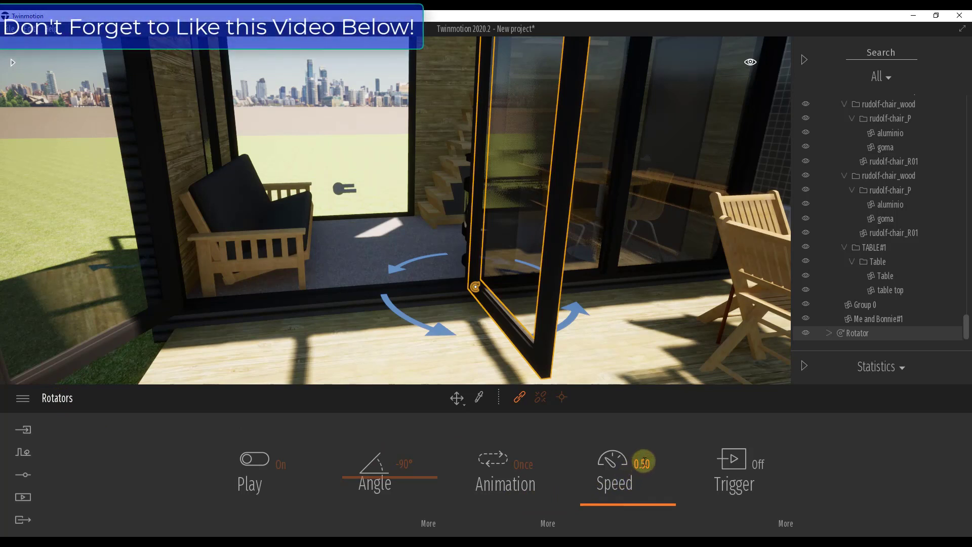
Step: Turn on the rotator's trigger and test the door by moving the camera toward and away from it
click(737, 470)
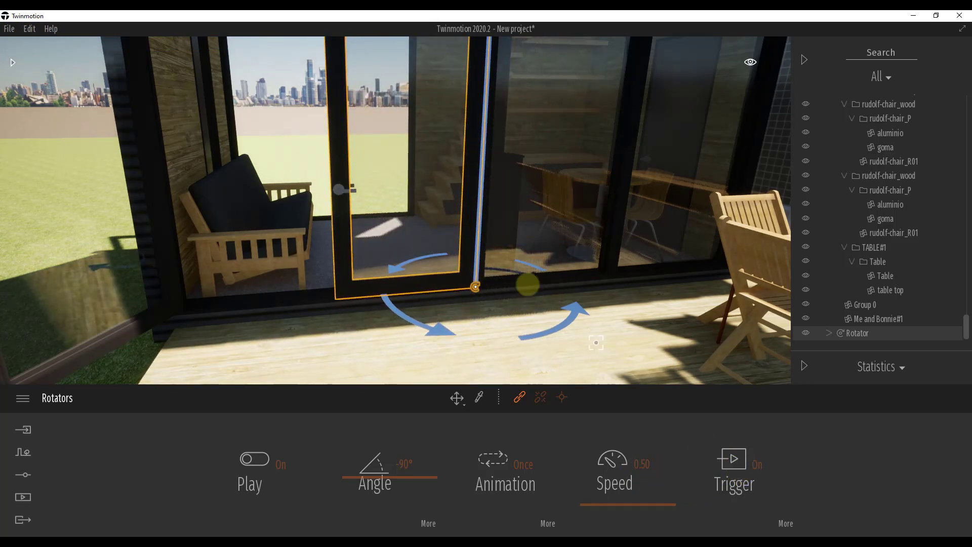
right_drag(519, 256, 518, 255)
key(s)
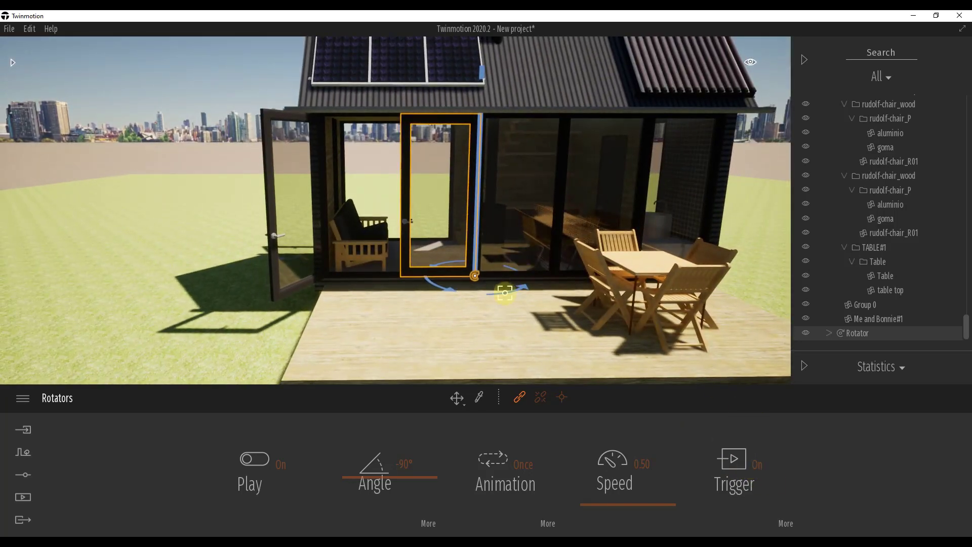
right_drag(492, 351, 492, 350)
key(w)
key(s)
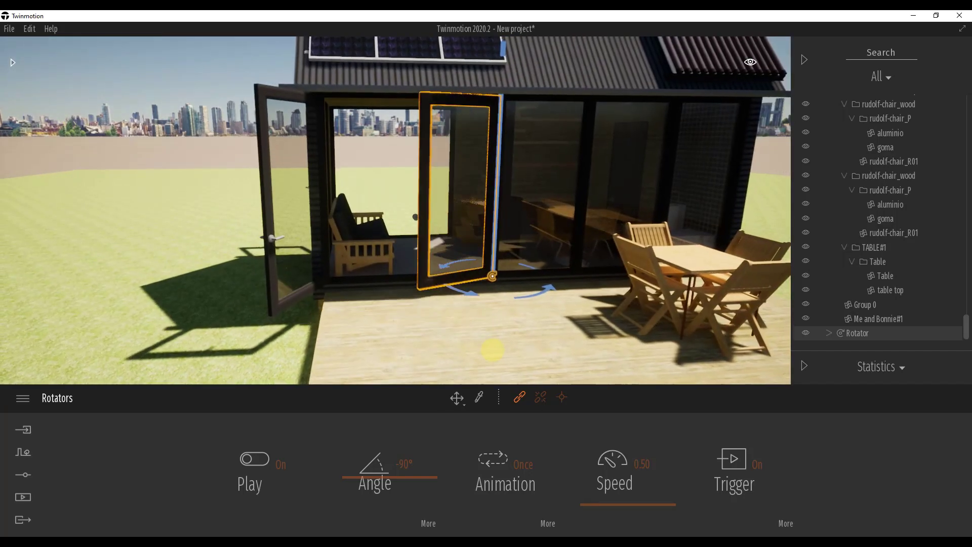
key(w)
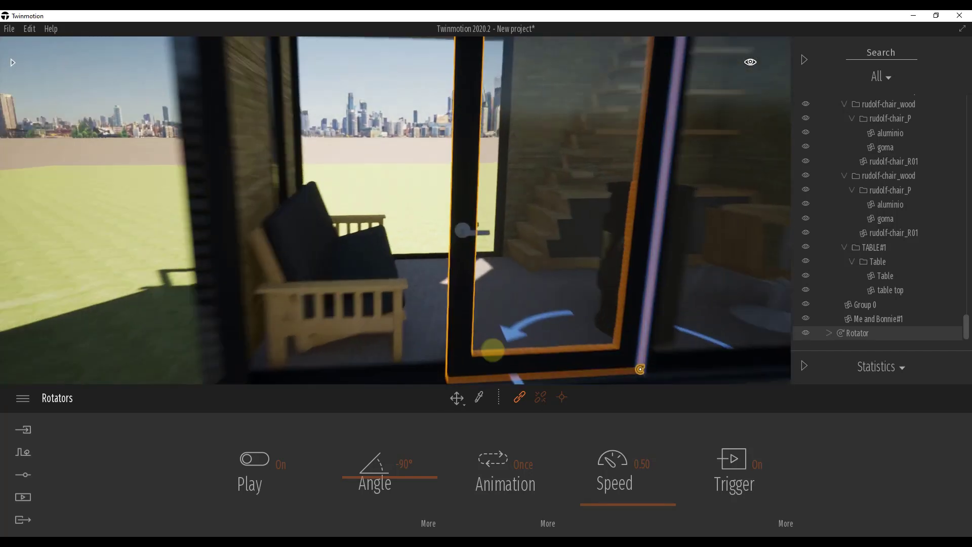
key(s)
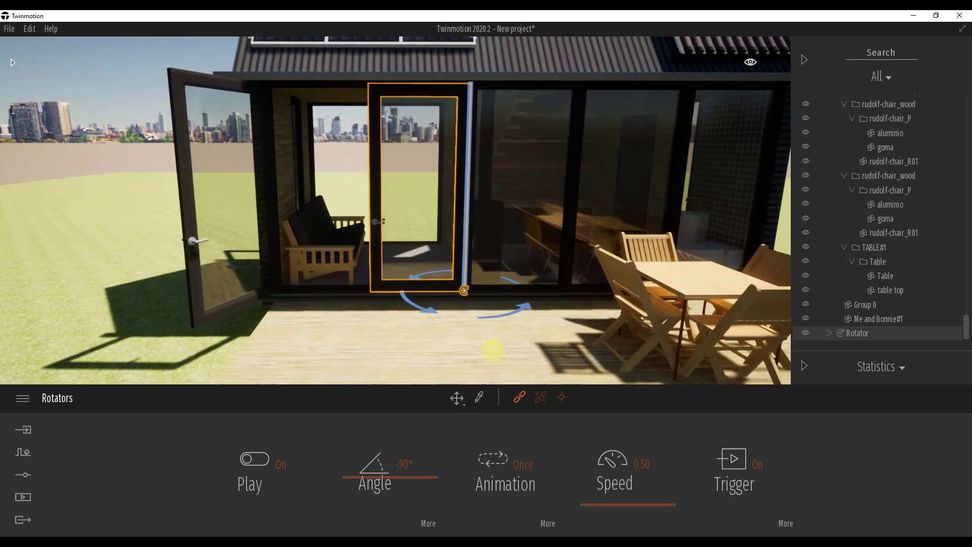
Step: Examine the rotator's trigger type and trigger zone settings and test the door's response by approaching the doorway
click(784, 523)
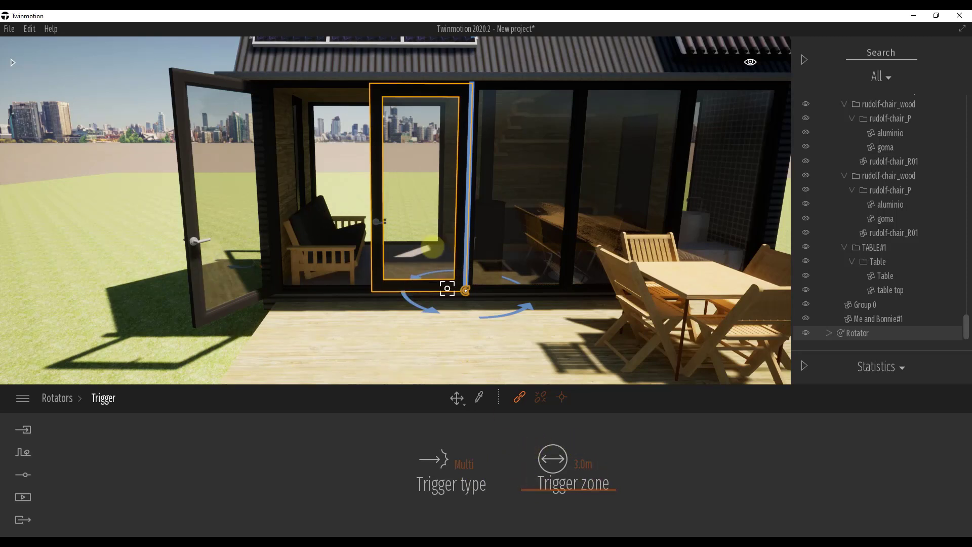
click(464, 470)
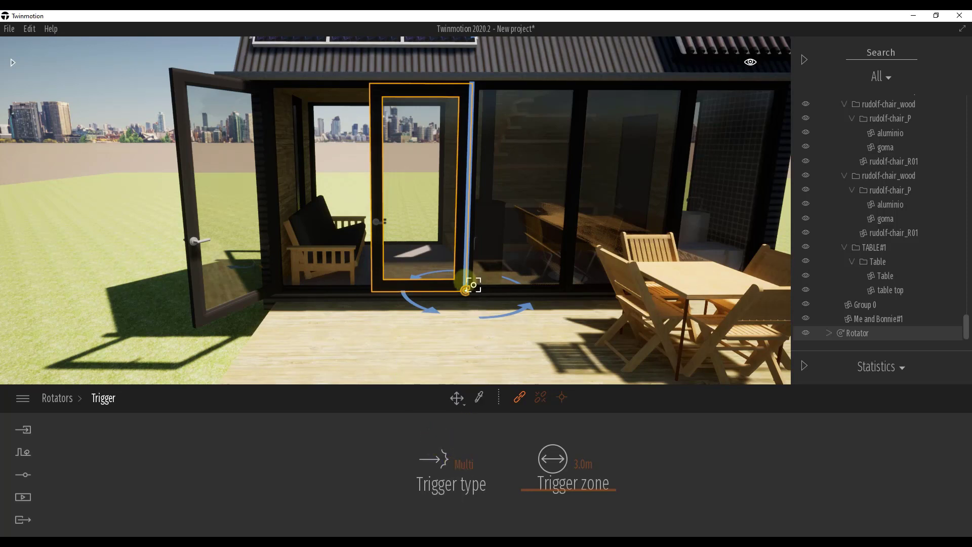
right_drag(459, 274, 460, 275)
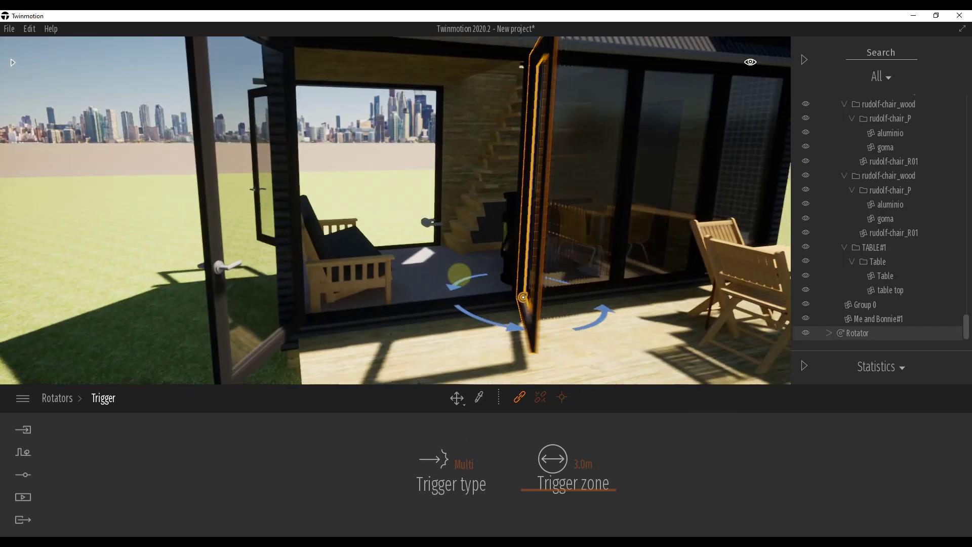
right_drag(460, 272, 460, 272)
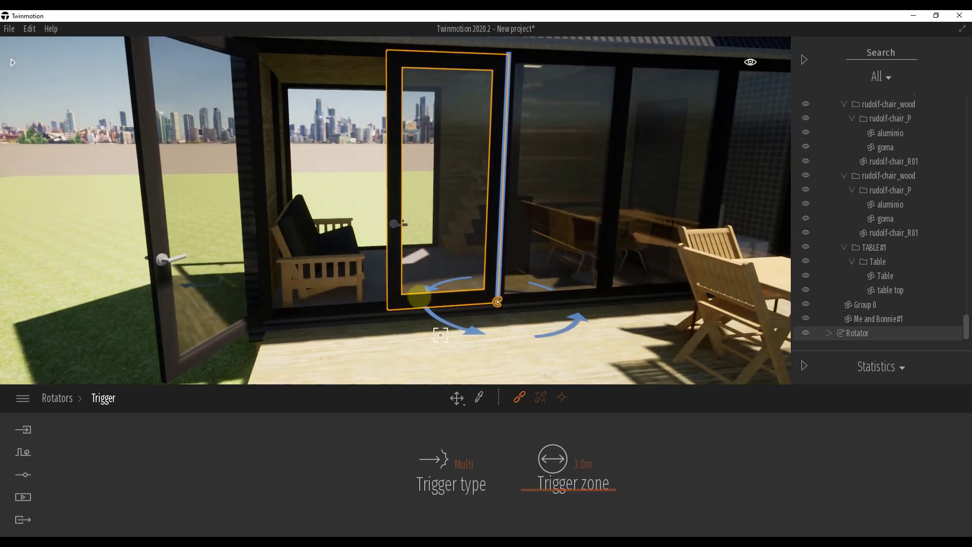
scroll(417, 262, up, 10)
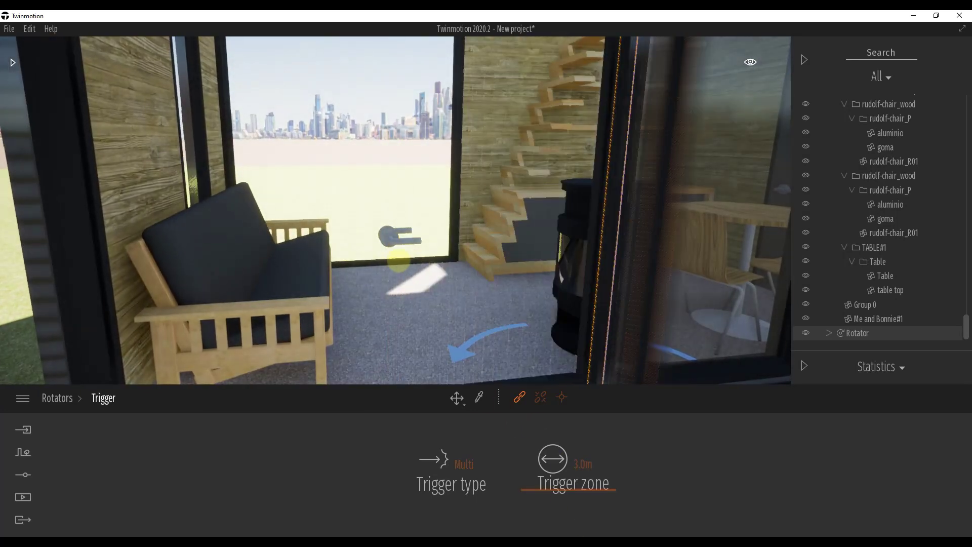
Step: Identify the two door handle objects in the scene tree and check which door component is attached to the Rotator
right_drag(400, 235, 510, 213)
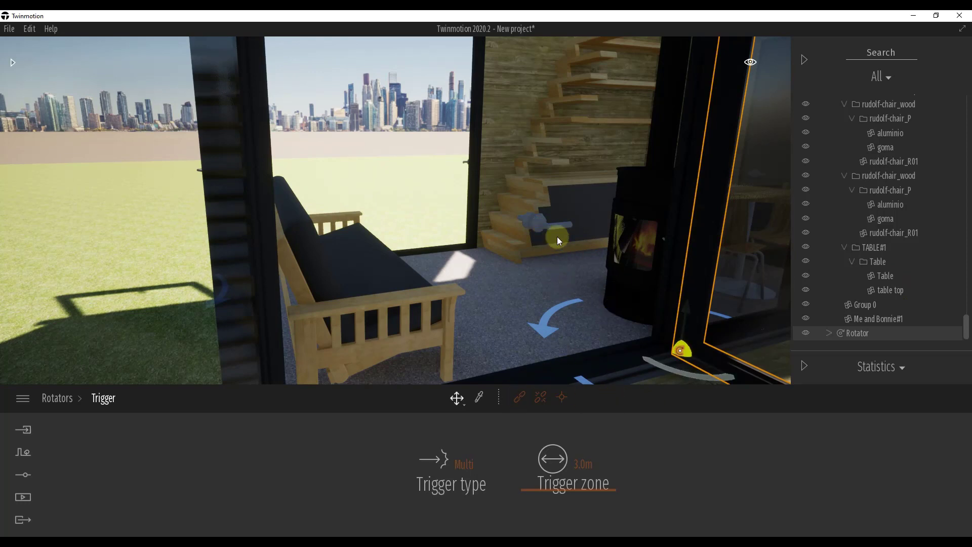
click(542, 226)
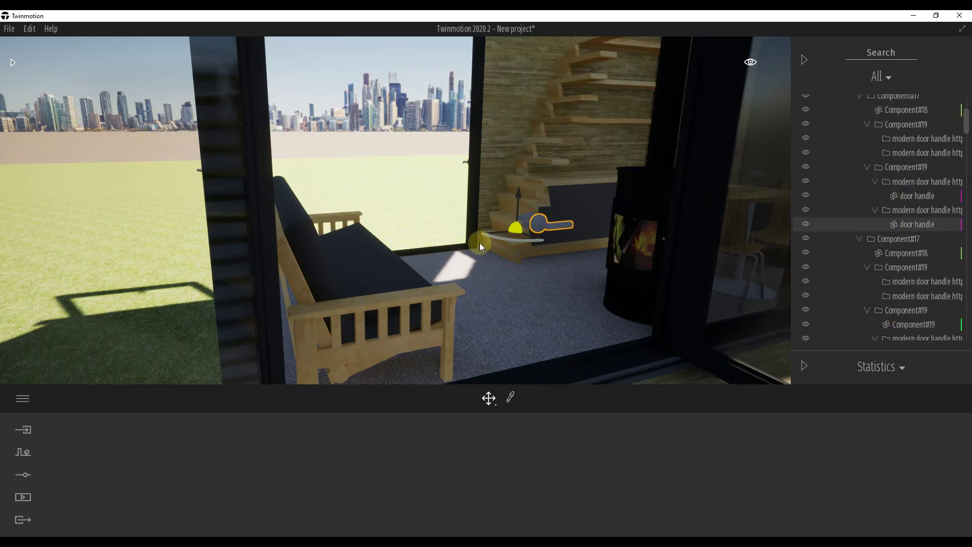
ctrl+click(806, 201)
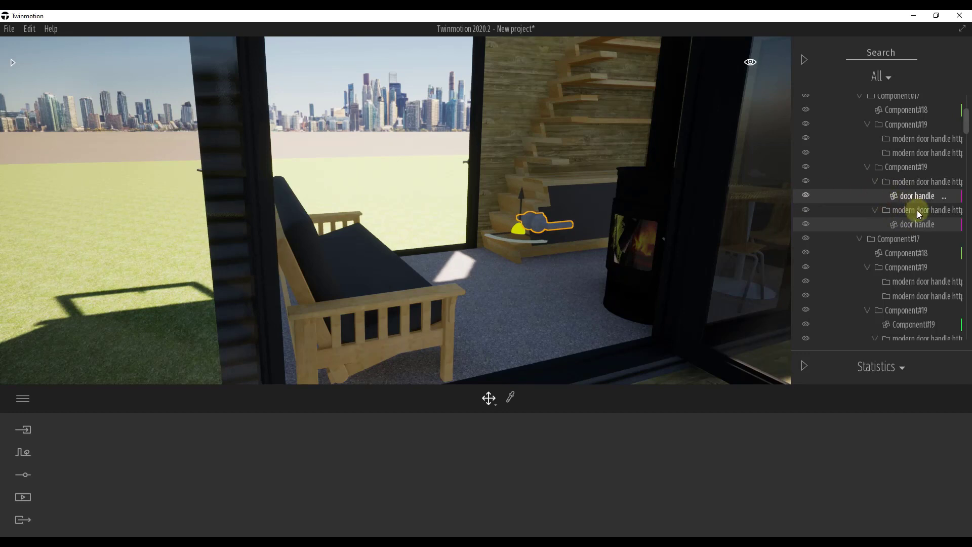
scroll(964, 156, down, 3)
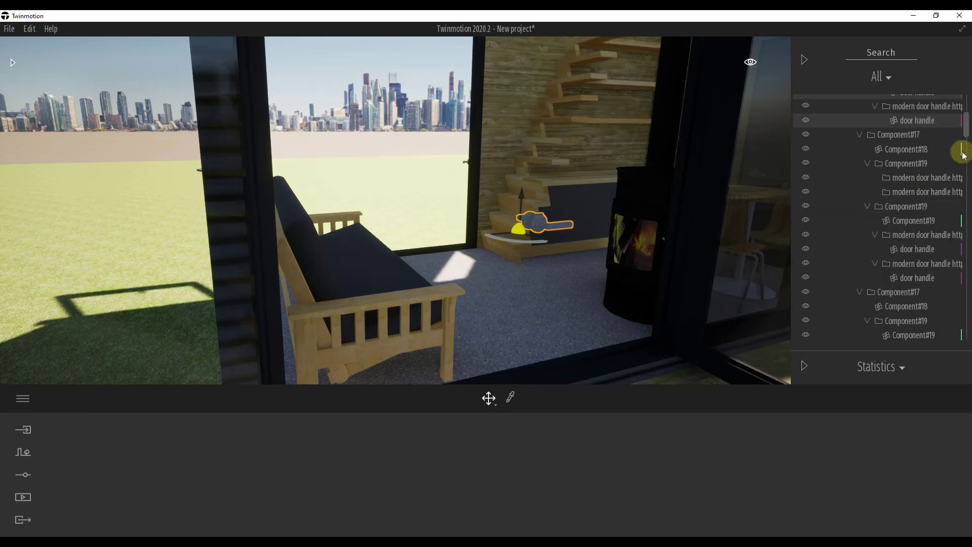
drag(964, 155, 955, 351)
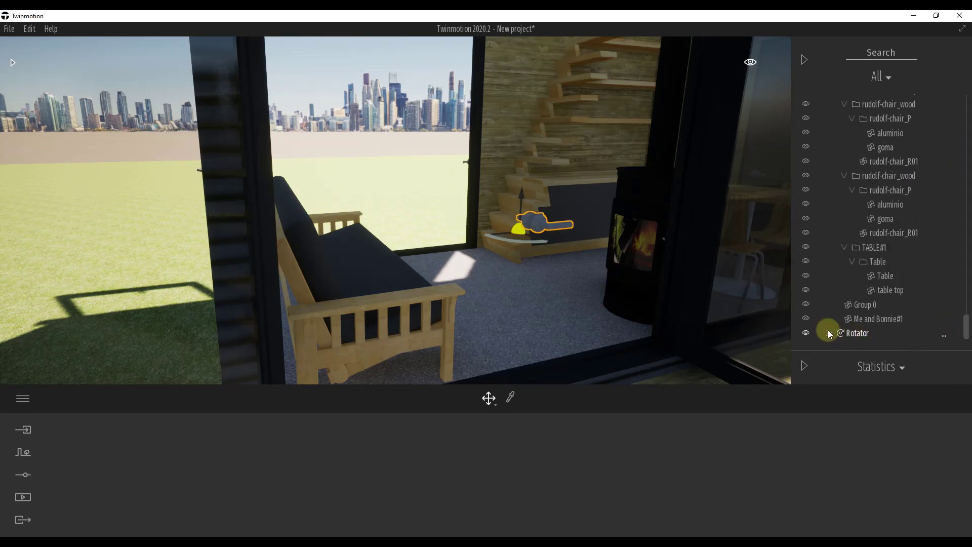
click(853, 333)
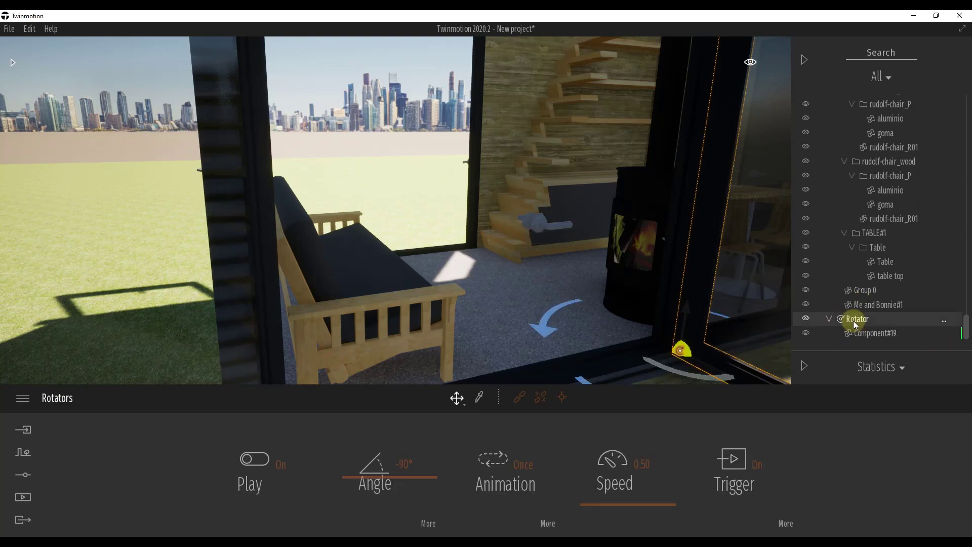
click(874, 334)
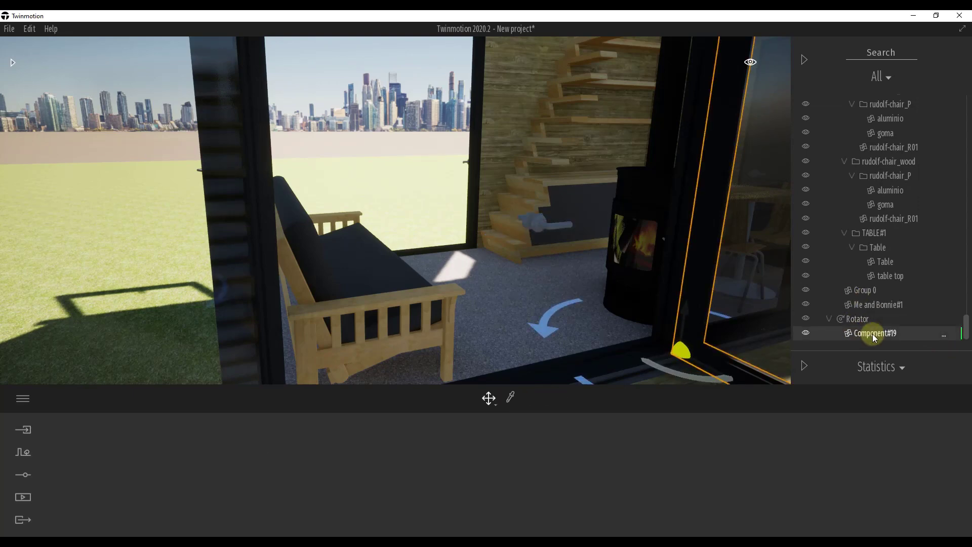
double_click(874, 334)
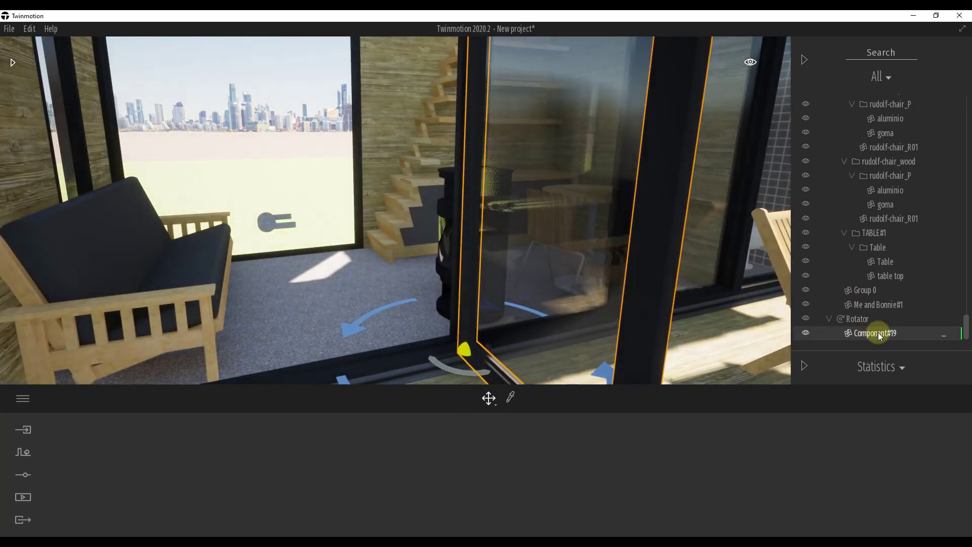
Step: Cut both door handle objects of the animated door and paste them into the Rotator in the scene hierarchy
click(271, 226)
right_drag(282, 215, 397, 205)
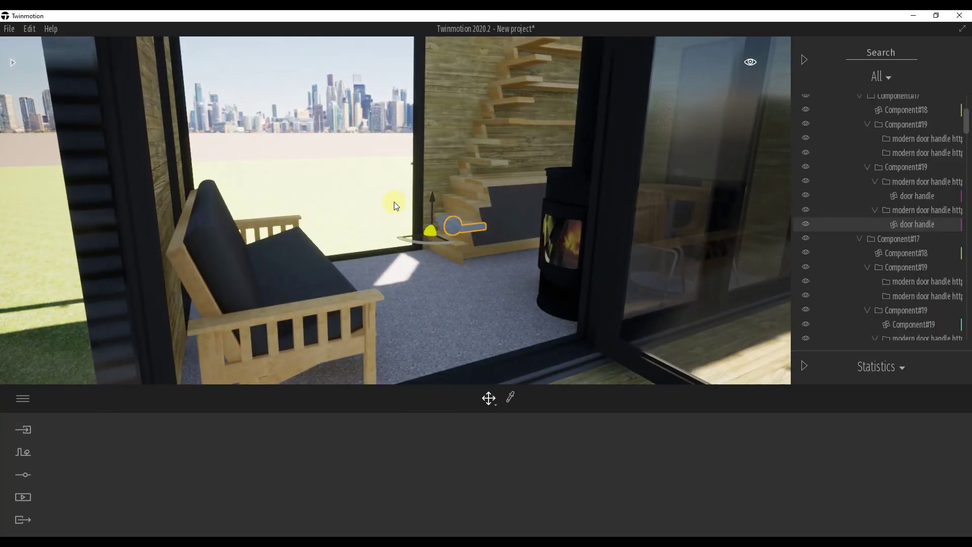
click(442, 223)
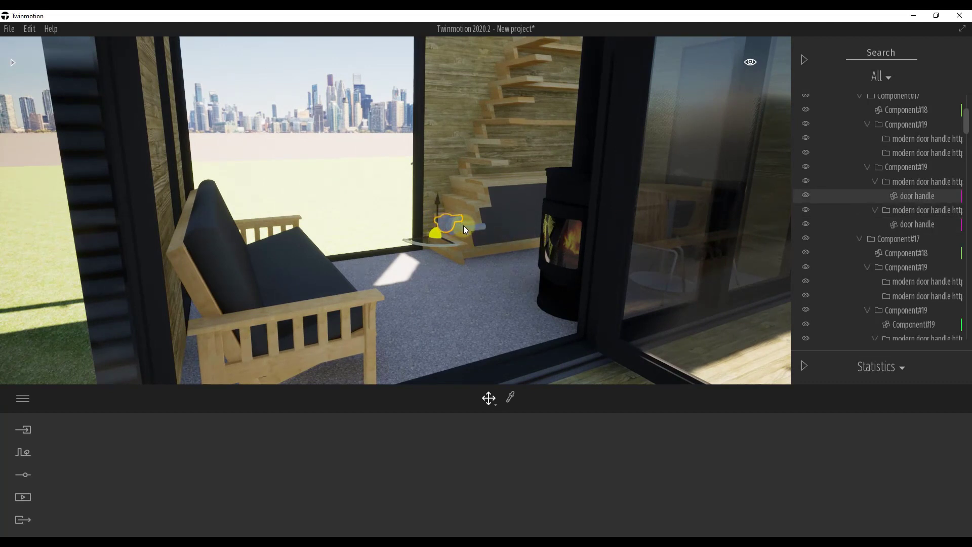
ctrl+click(464, 228)
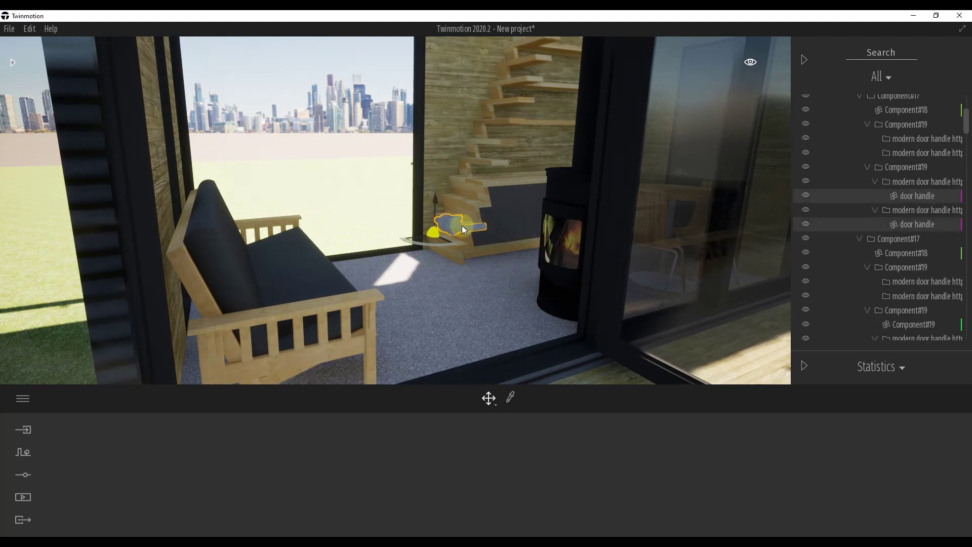
right_click(913, 197)
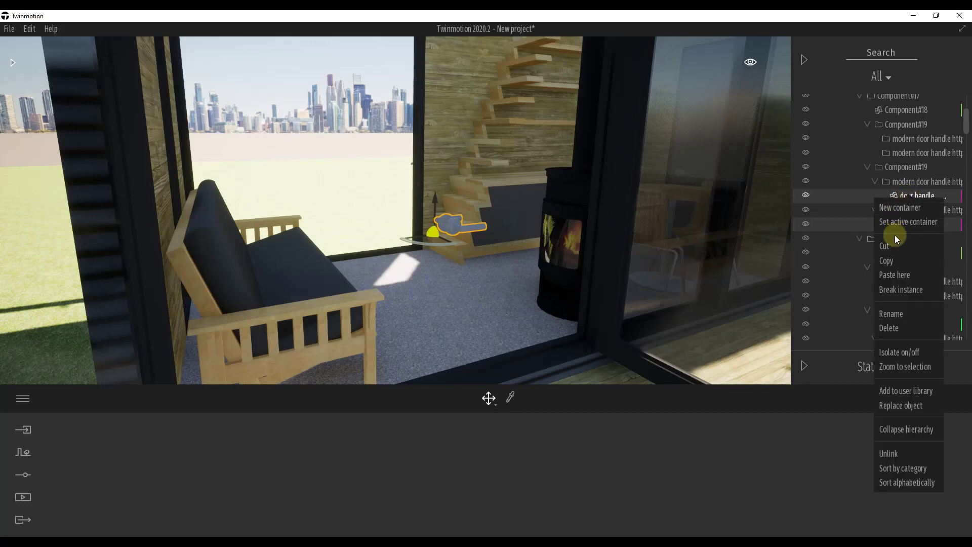
click(885, 247)
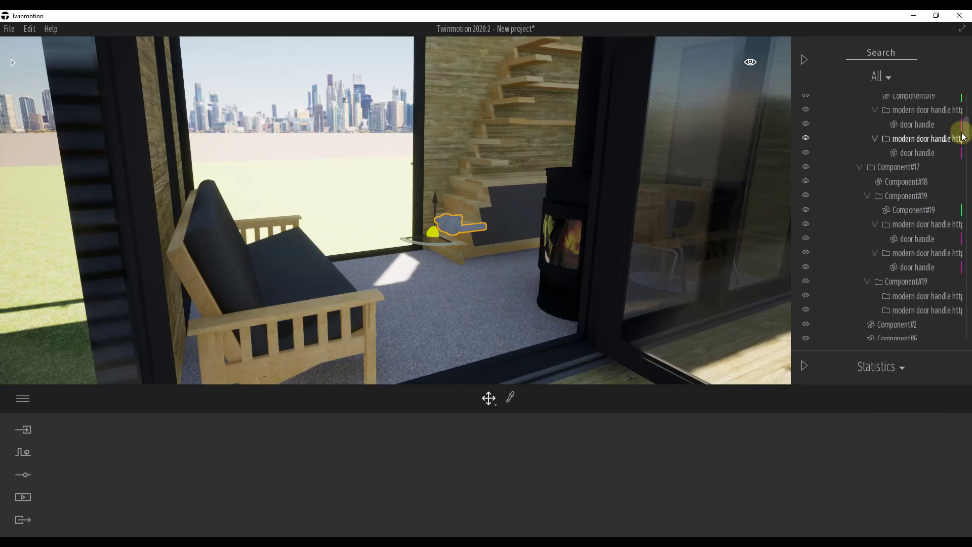
drag(965, 138, 968, 350)
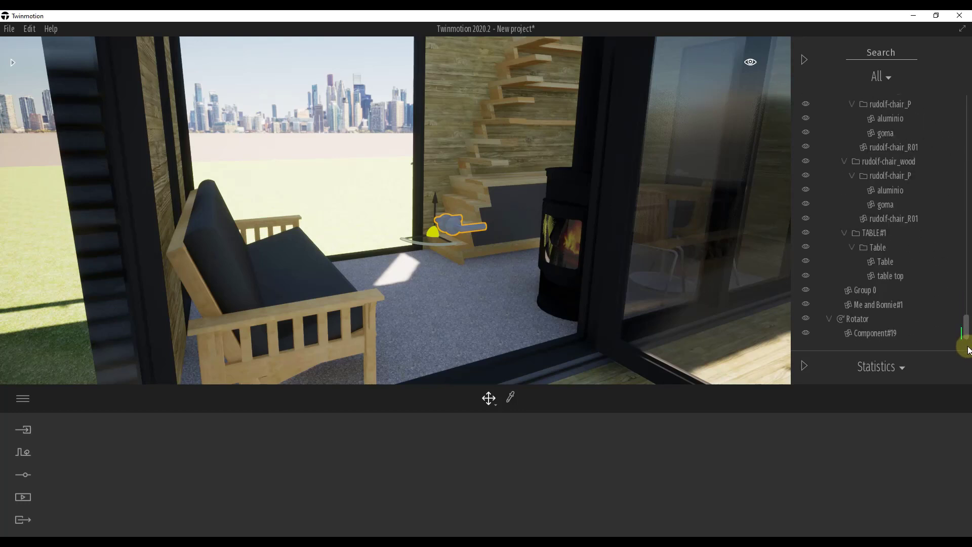
click(873, 320)
right_click(863, 321)
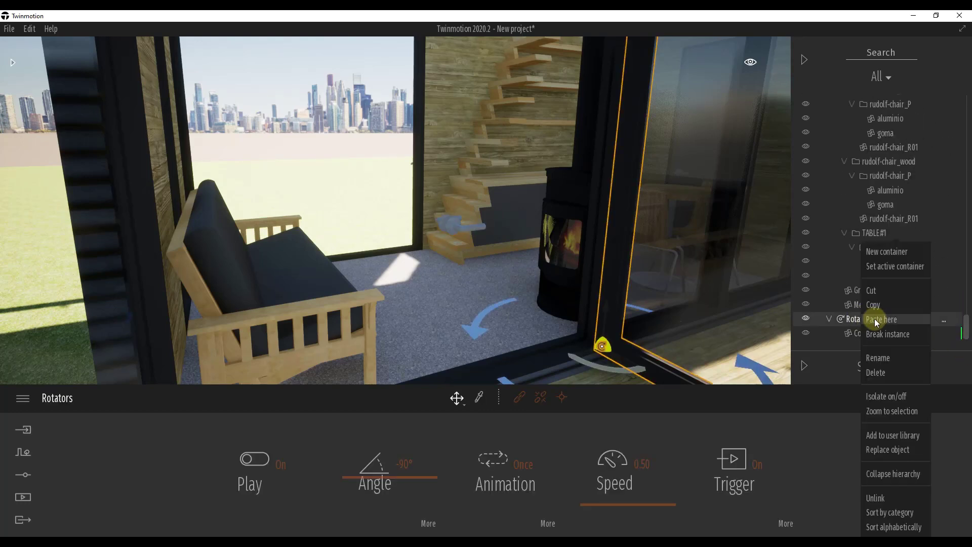
click(878, 319)
Step: Test the animated door with its handles attached by moving the camera toward and away from the doorway
drag(767, 293, 638, 290)
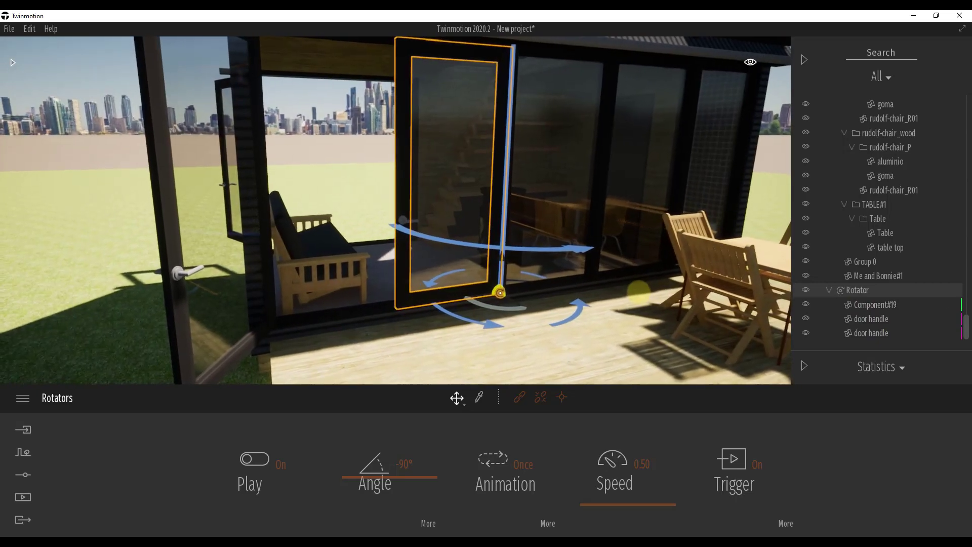
scroll(623, 314, up, 5)
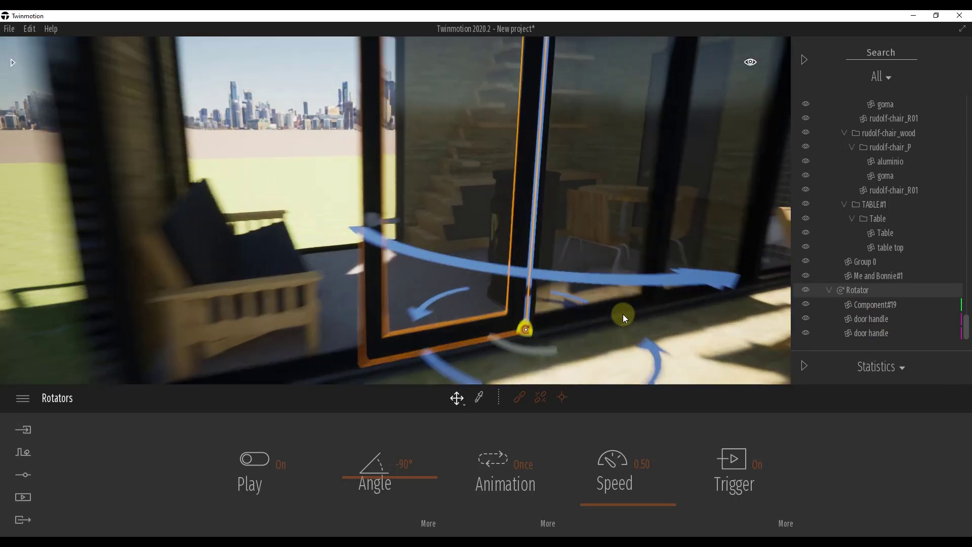
scroll(621, 329, down, 5)
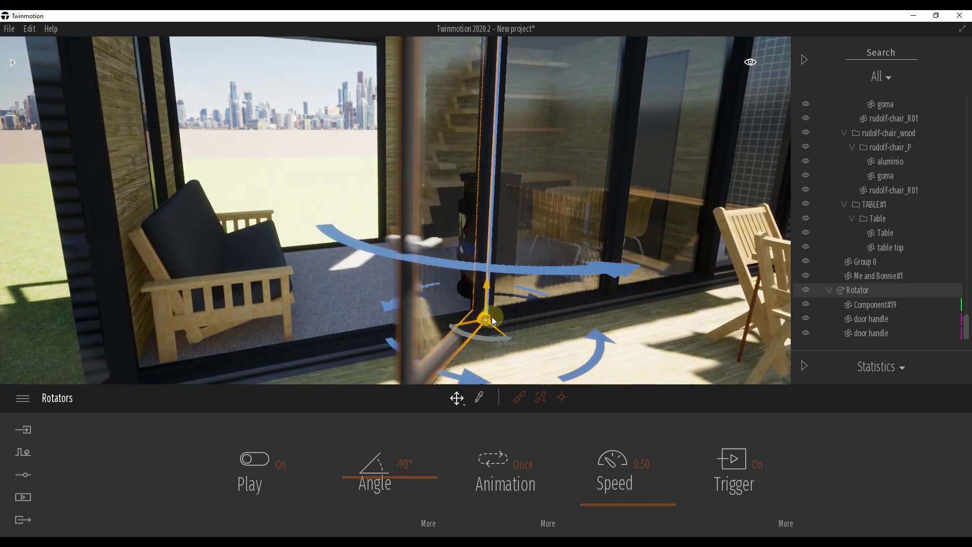
scroll(479, 330, up, 4)
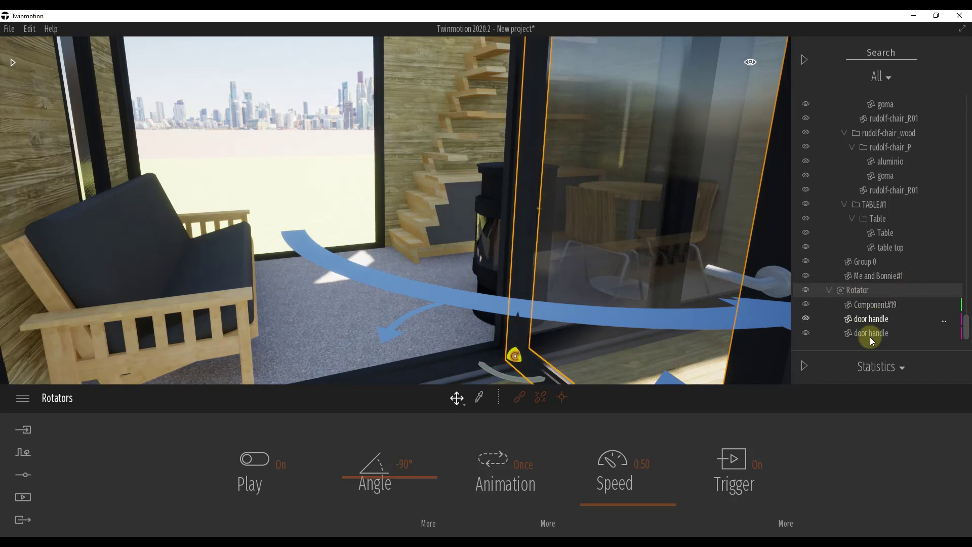
scroll(529, 272, down, 5)
scroll(531, 272, up, 4)
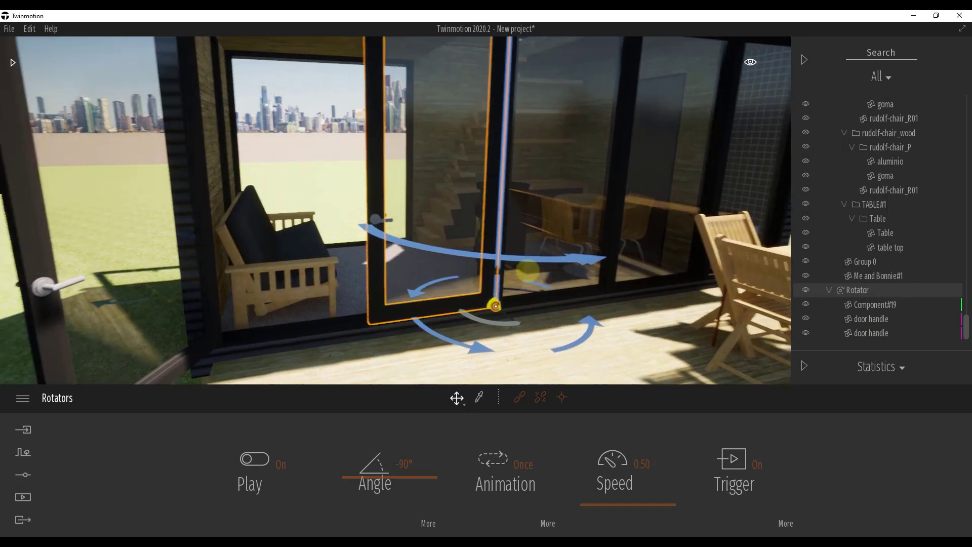
Step: Rotate the other, open glass door panel by -120° to bring it in line with the facade
key(a)
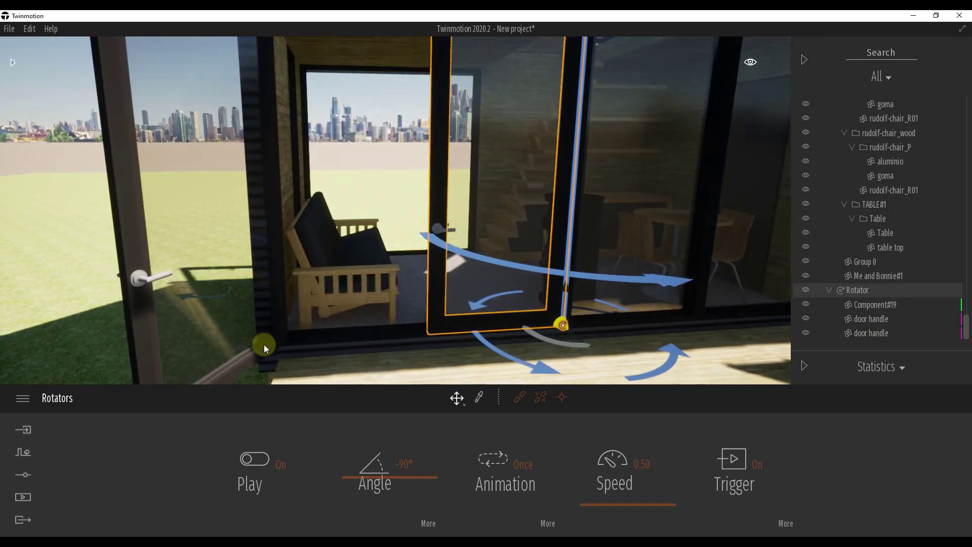
click(260, 340)
right_drag(285, 332, 290, 335)
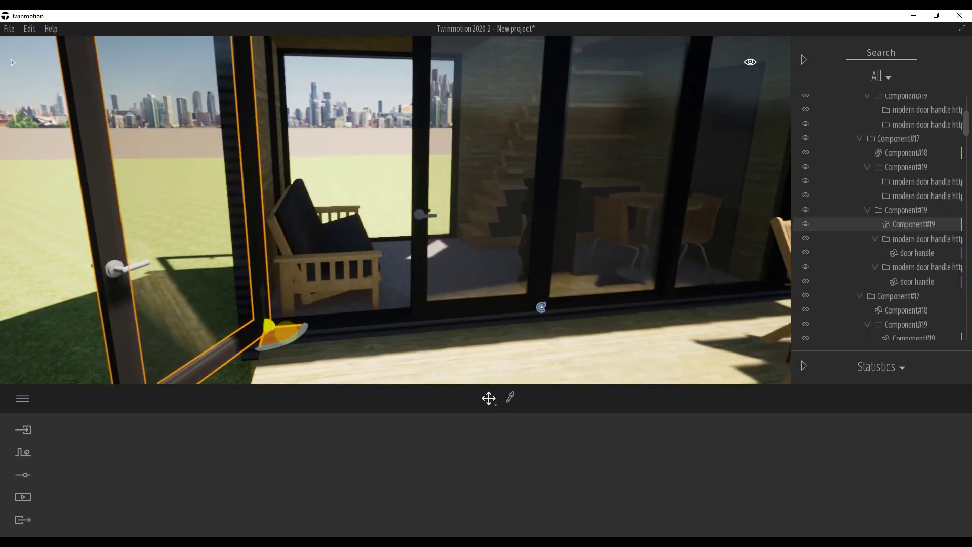
drag(281, 344, 360, 315)
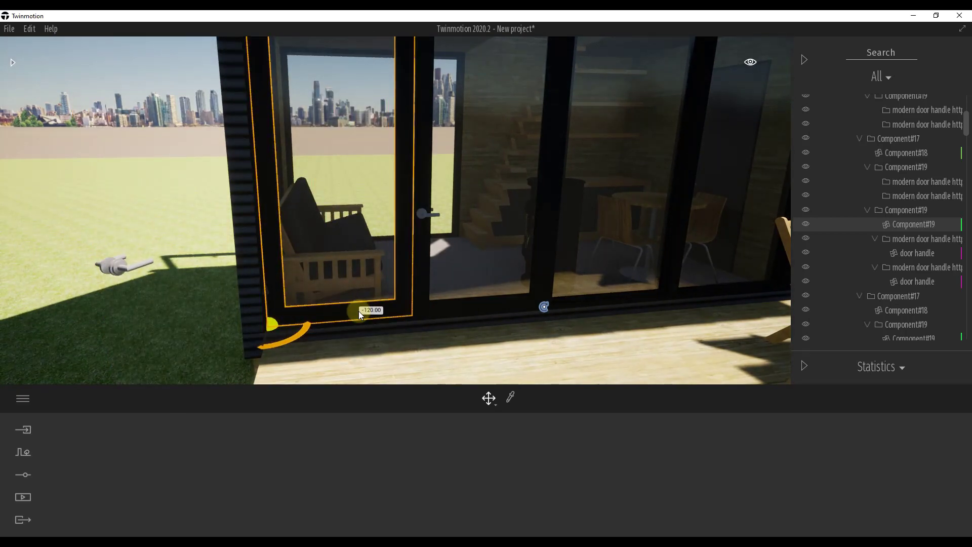
Step: Shift the rotated glass door panel by about -0.04 to seat it in its frame opening
key(w)
right_drag(266, 329, 266, 327)
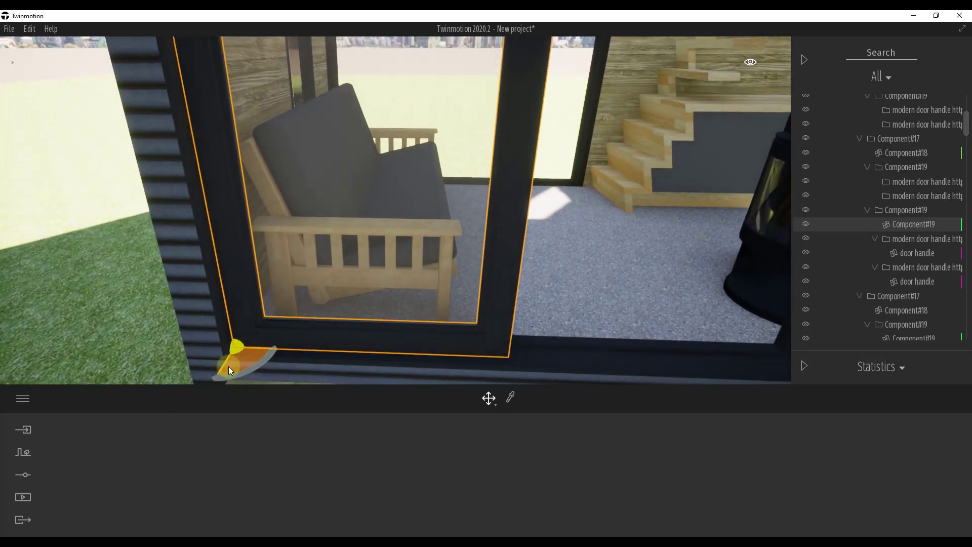
drag(223, 366, 216, 374)
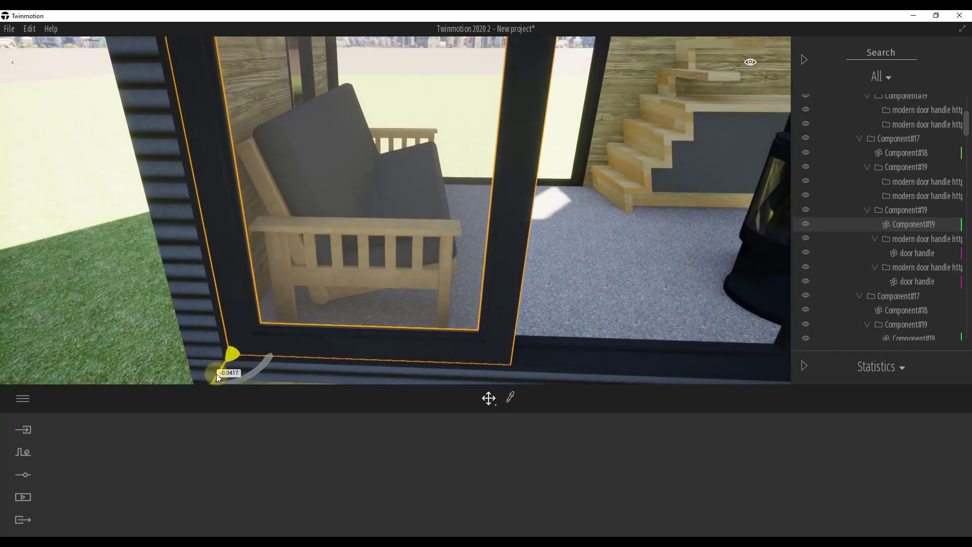
key(s)
right_drag(298, 335, 298, 335)
key(d)
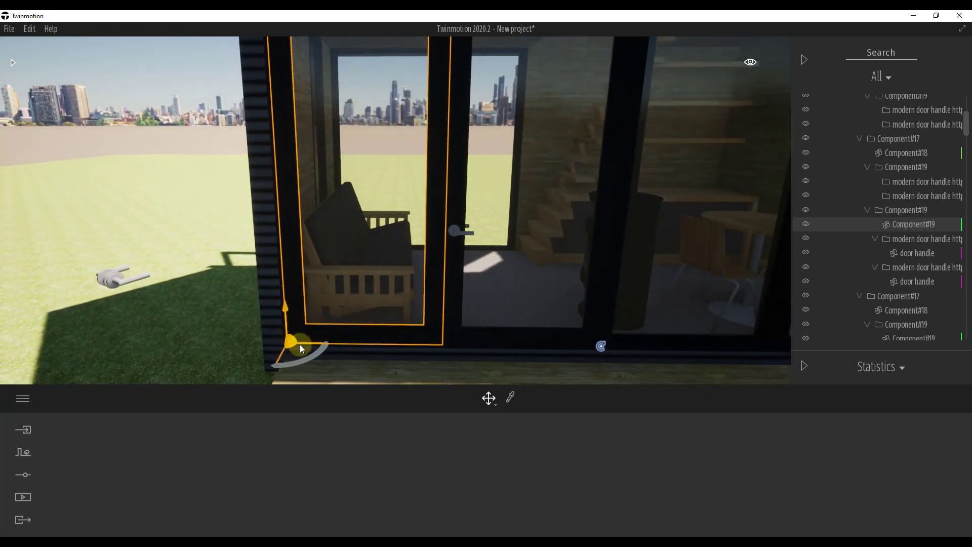
drag(300, 344, 344, 344)
Step: Position the two loose door handles on the closed door and select them together with the door panel
mouse_move(173, 287)
right_down()
mouse_move(165, 284)
mouse_move(176, 289)
right_up()
key(a)
ctrl+click(390, 283)
ctrl+click(372, 286)
key(d)
right_drag(486, 256, 488, 258)
drag(299, 326, 416, 281)
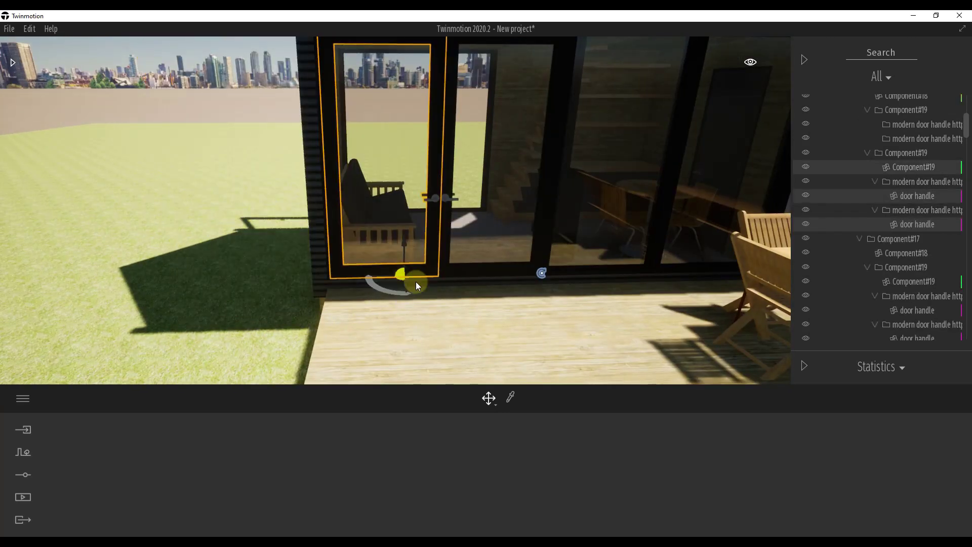
Step: Place a Rotator from the library at the lower outer hinge corner of the second glass door
right_drag(289, 243, 297, 261)
key(w)
key(s)
right_drag(642, 303, 625, 281)
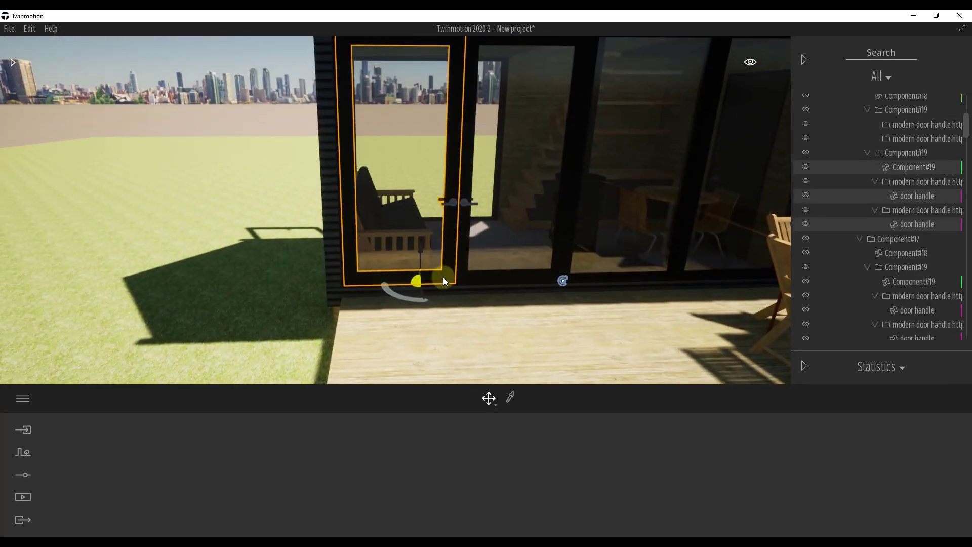
click(12, 64)
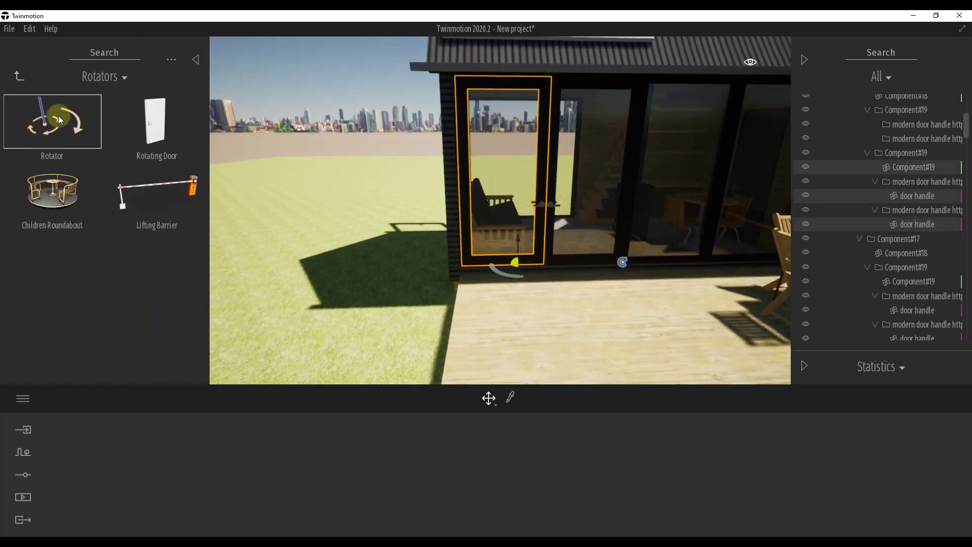
click(51, 131)
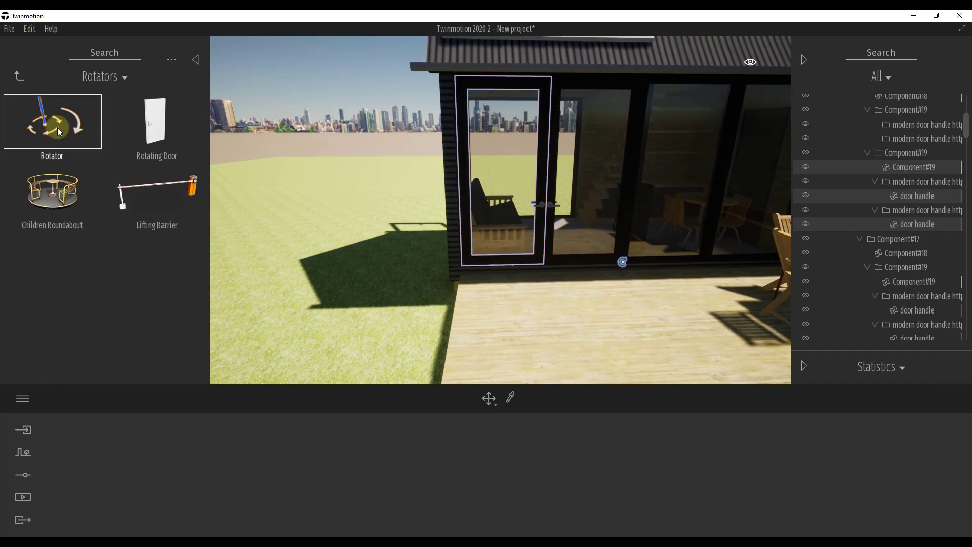
scroll(470, 273, up, 5)
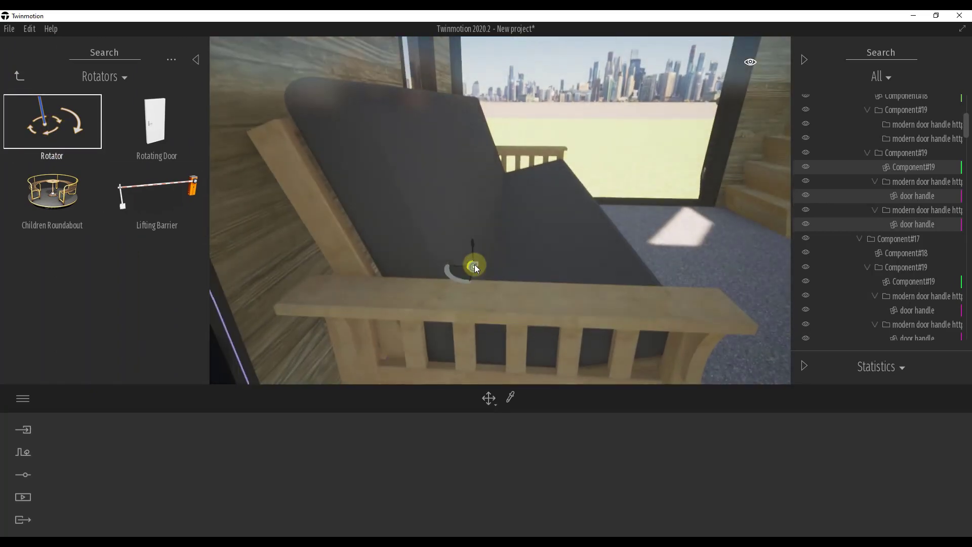
scroll(475, 264, down, 5)
middle_drag(475, 266, 472, 264)
right_drag(472, 264, 475, 267)
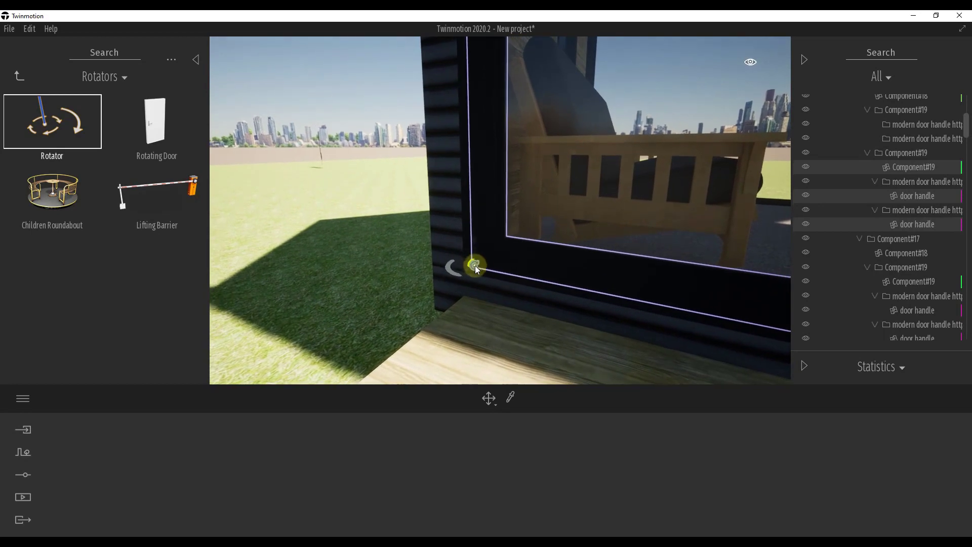
click(472, 265)
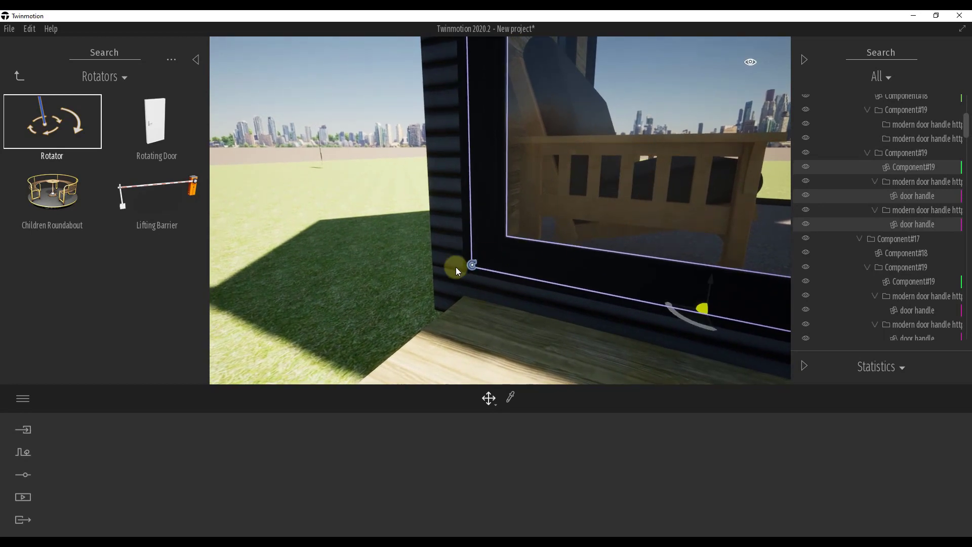
Step: Select the new rotator and nudge it by about -0.01 to align its axis with the second door's hinge edge
click(472, 265)
mouse_move(419, 276)
right_down()
mouse_move(446, 277)
mouse_move(417, 275)
right_up()
scroll(420, 275, up, 5)
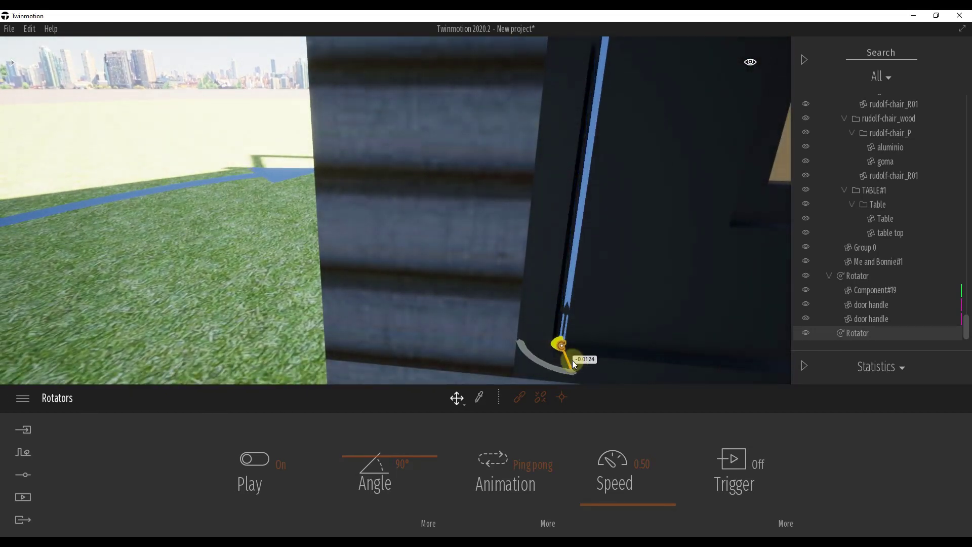
mouse_move(561, 299)
mouse_down()
mouse_move(560, 321)
mouse_move(562, 312)
mouse_up()
right_drag(654, 293, 642, 293)
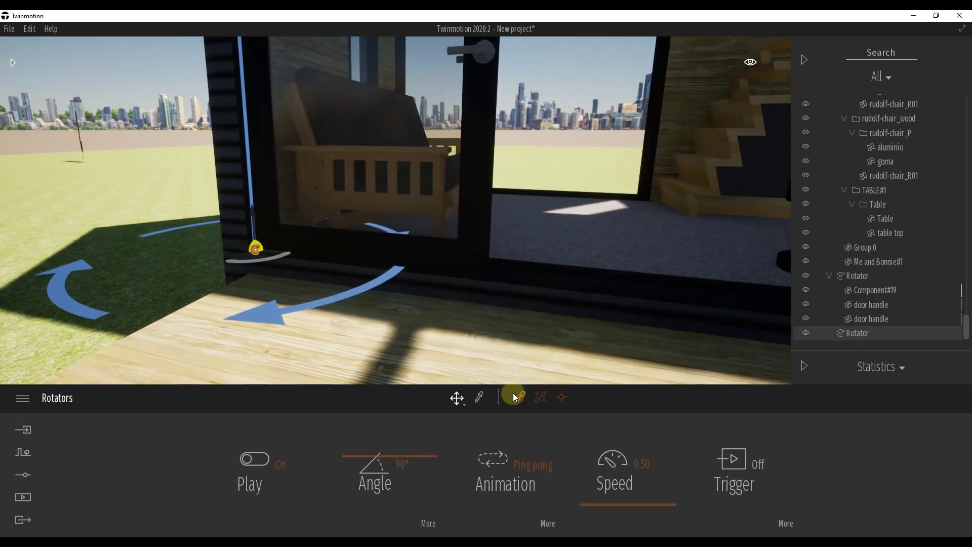
Step: Link the second glass door panel to its new rotator so the panel swings with it
click(517, 399)
click(474, 247)
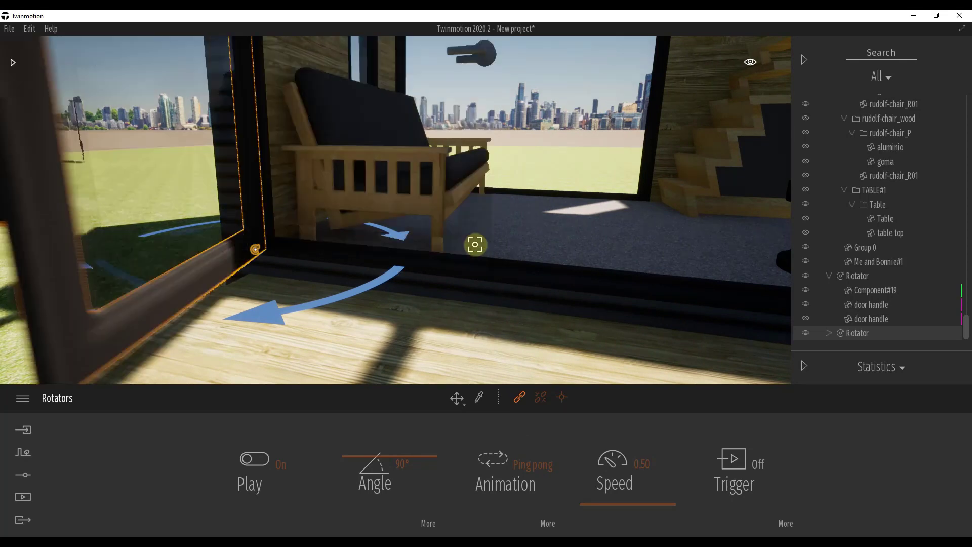
right_drag(478, 288, 478, 287)
key(s)
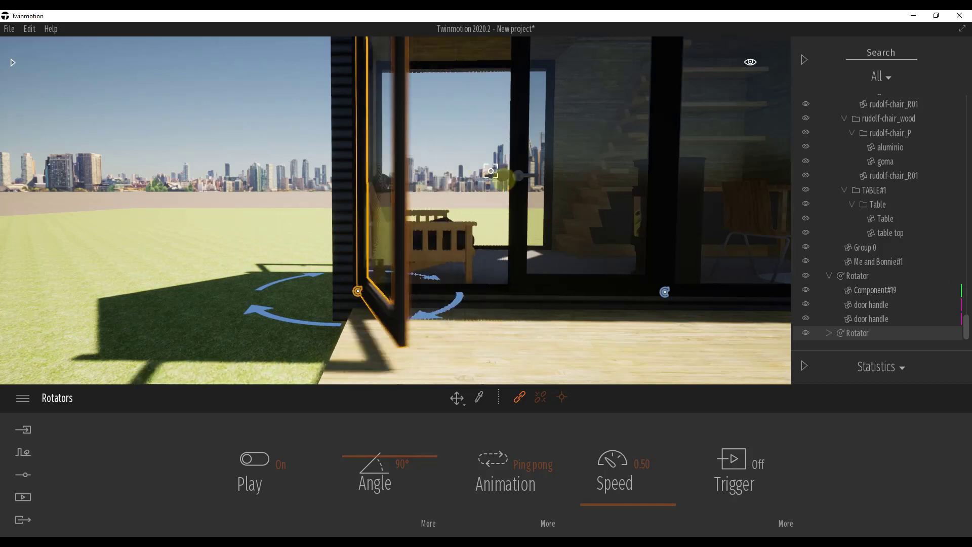
Step: Turn on the second door rotator's trigger and set its animation mode to Once
click(737, 457)
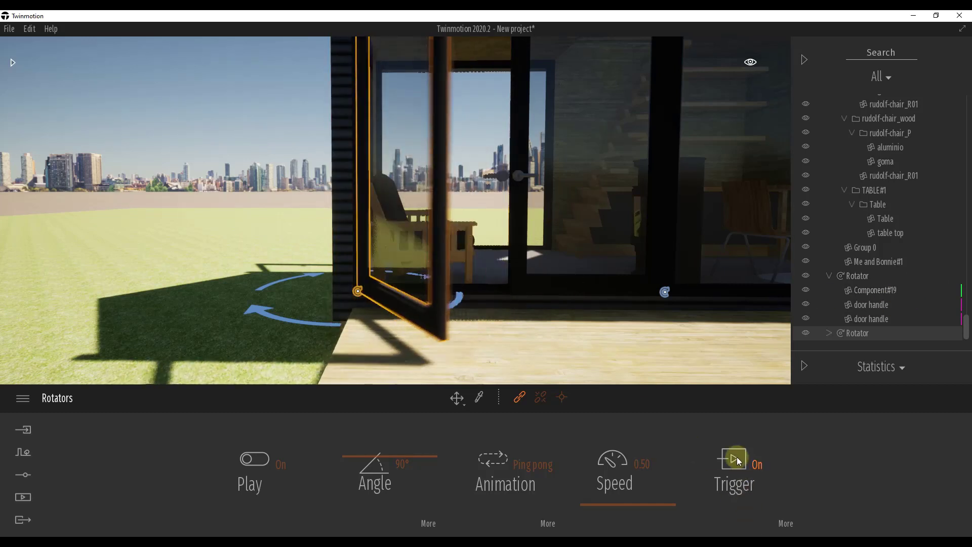
click(522, 471)
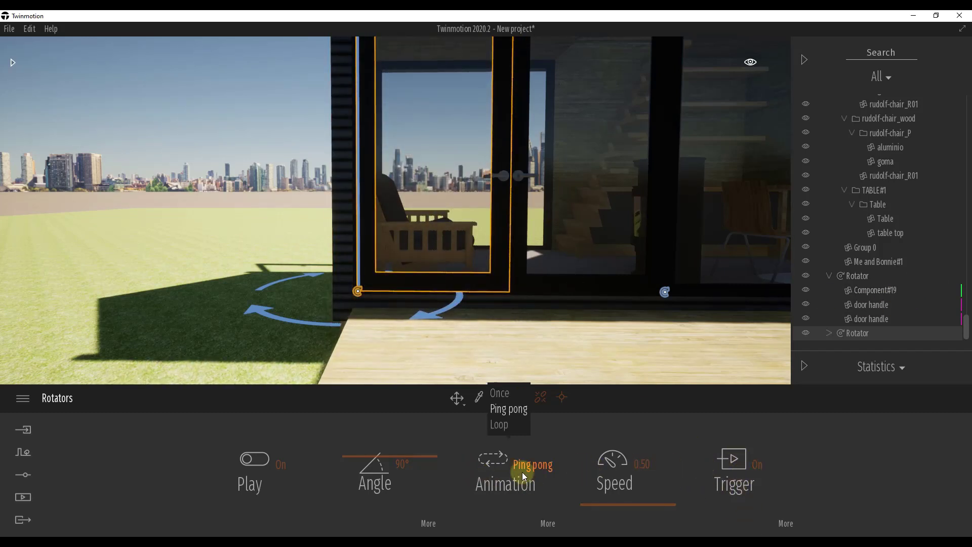
click(501, 393)
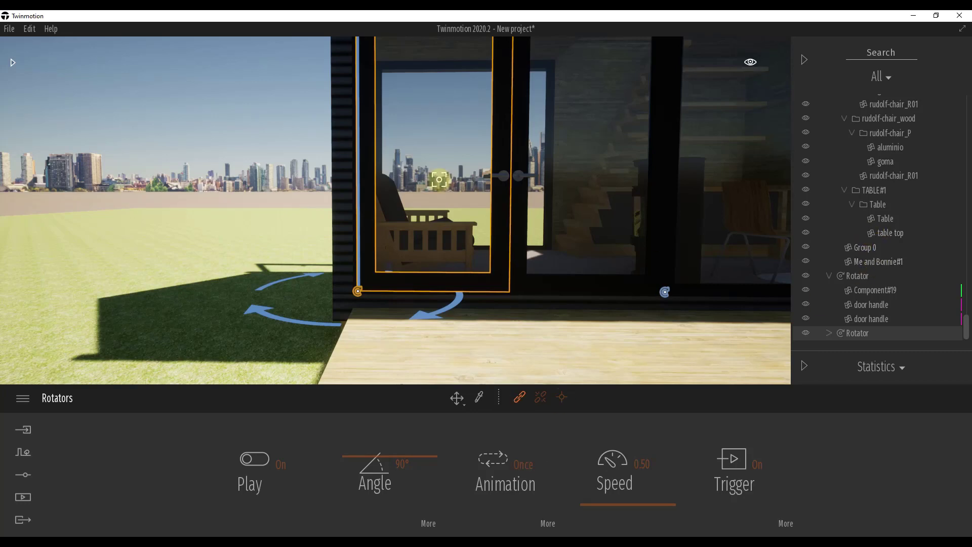
Step: Select both the outer and inner door handles of the second glass door together
key(a)
right_drag(490, 189, 478, 170)
click(543, 184)
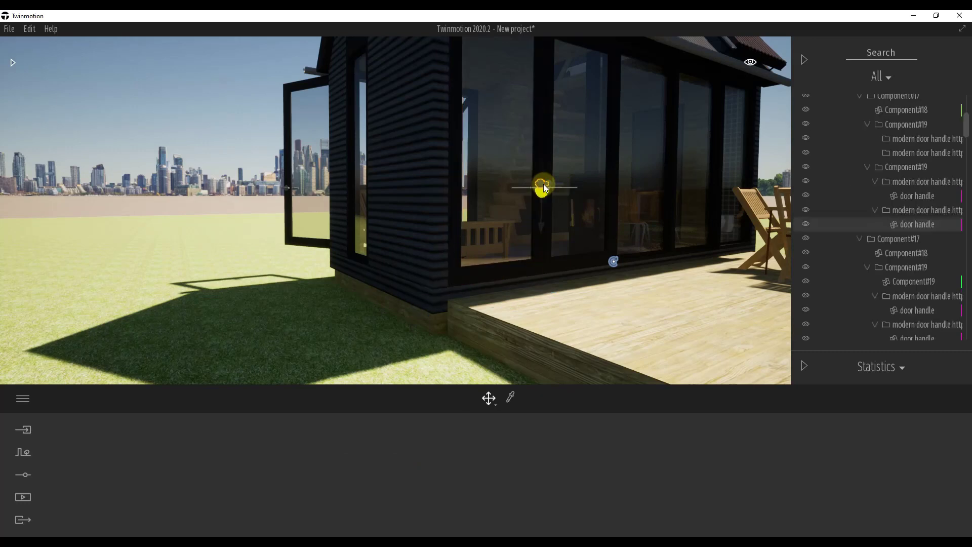
key(w)
right_drag(543, 184, 517, 143)
ctrl+click(543, 142)
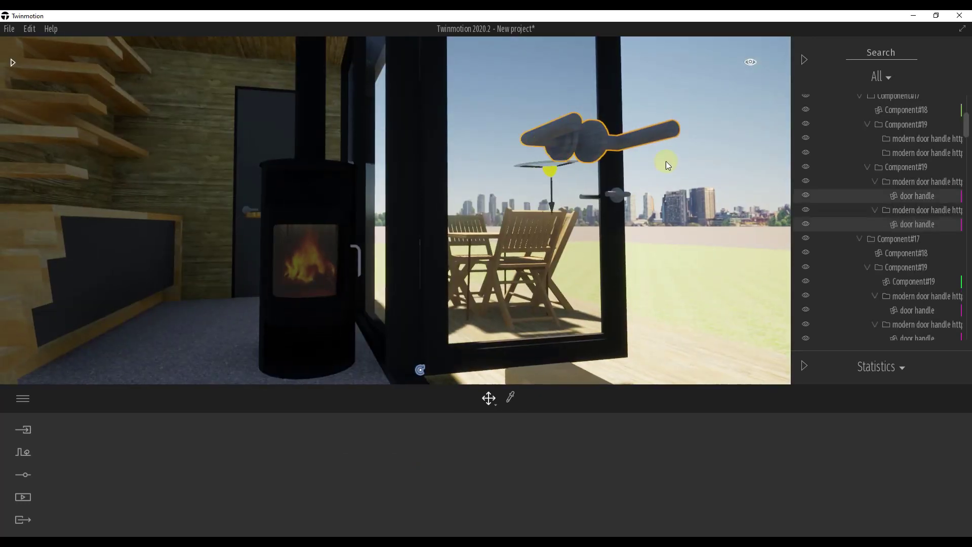
Step: Cut the two selected door handles and paste them under the second door's rotator in the scene hierarchy
right_click(930, 196)
drag(968, 120, 956, 337)
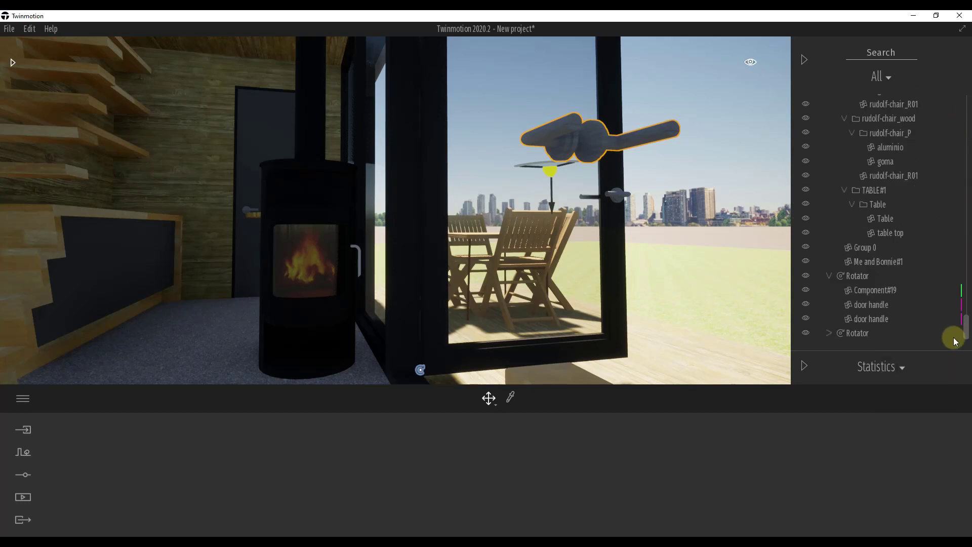
click(830, 335)
right_click(854, 335)
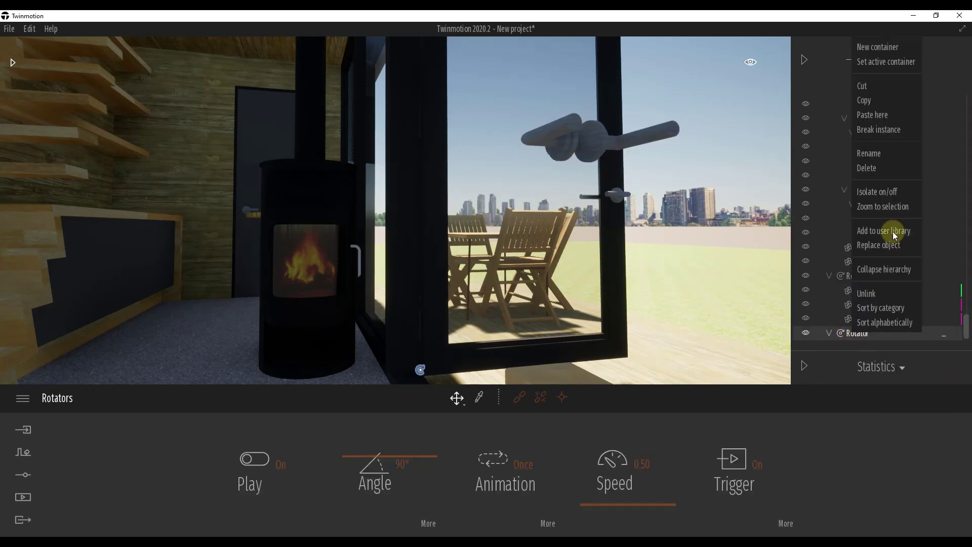
click(877, 117)
right_drag(579, 304, 536, 326)
key(s)
key(e)
key(w)
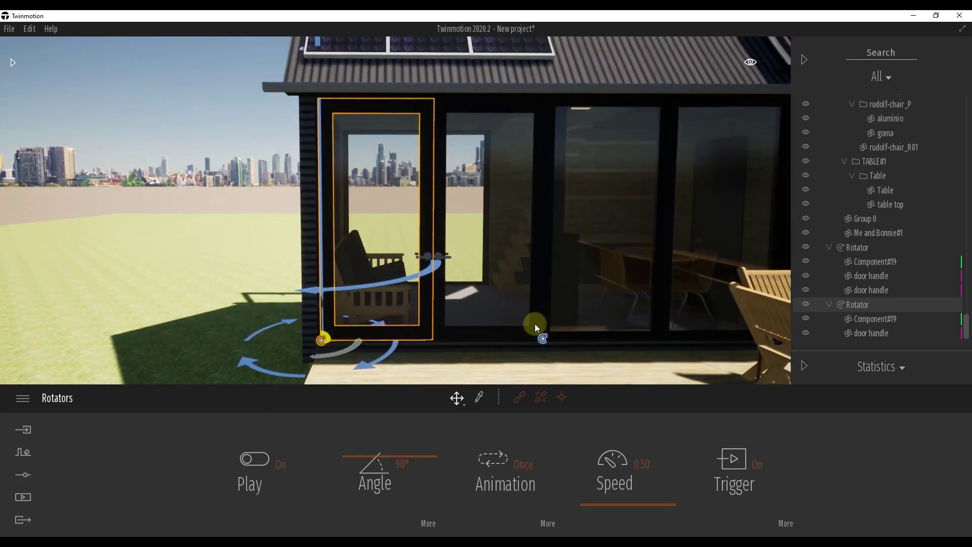